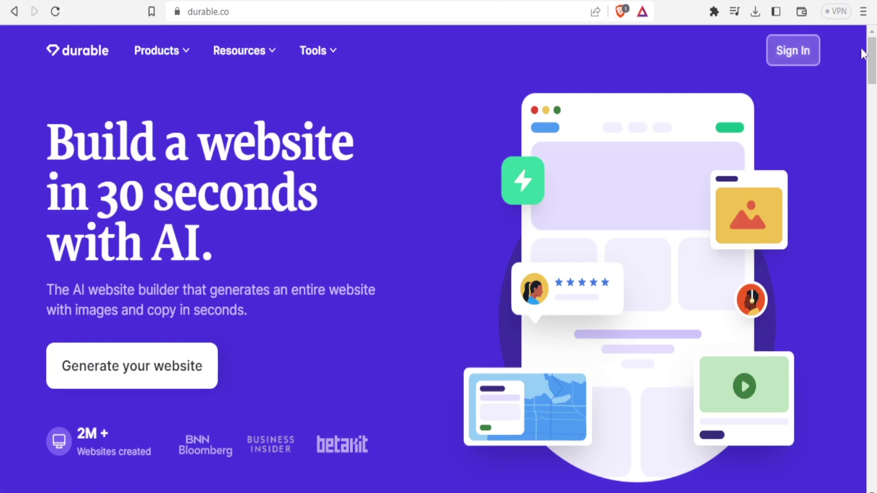
- Try Generate your website, return to the homepage, then open the Sign In login page
scroll(875, 58, "down", 5)
left_click(162, 369)
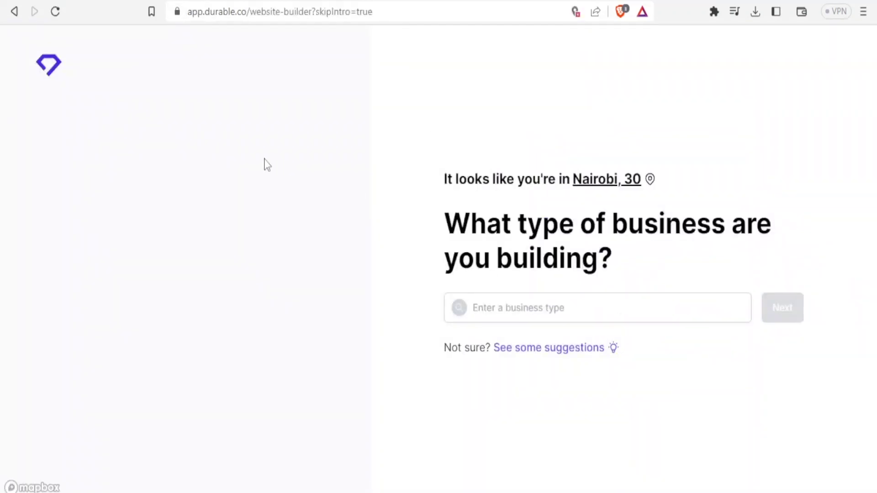
left_click(16, 17)
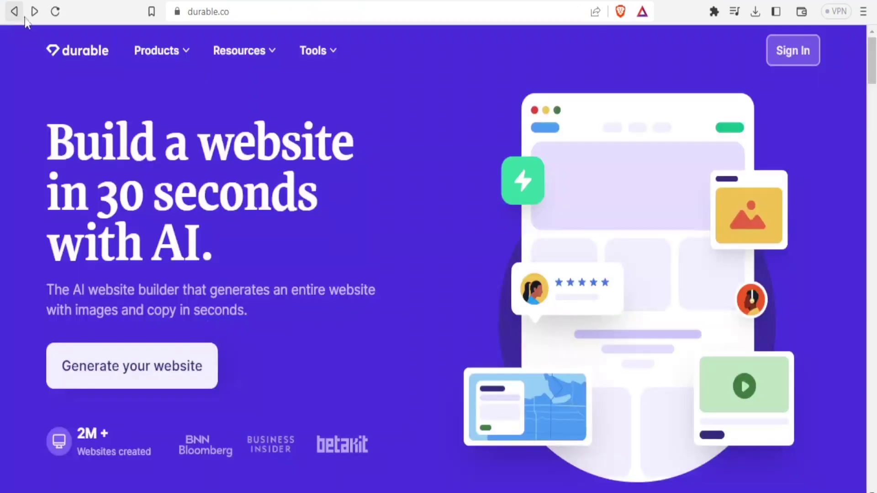
left_click(790, 58)
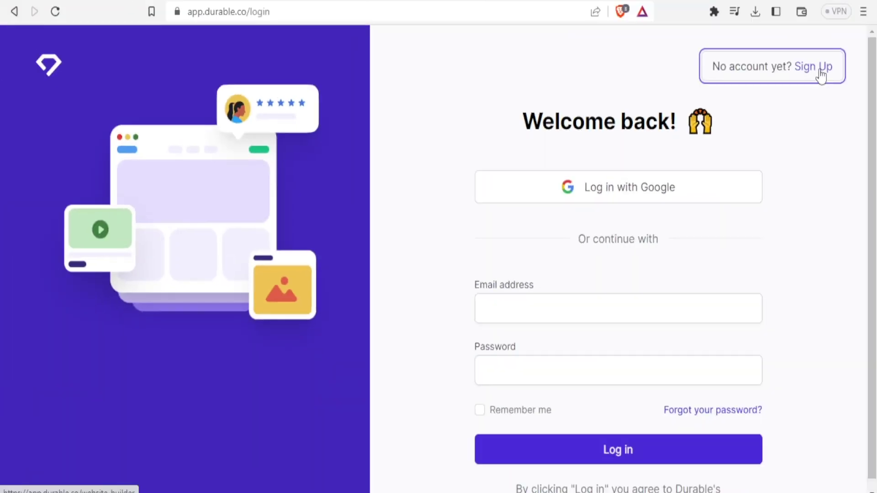
- Switch to sign-up, start the setup questions and choose Counseling as the business type
left_click(820, 68)
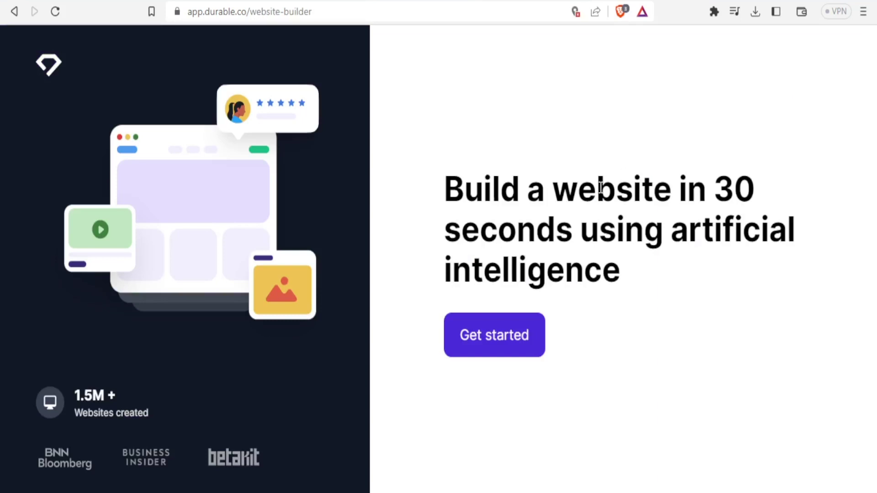
left_click(501, 350)
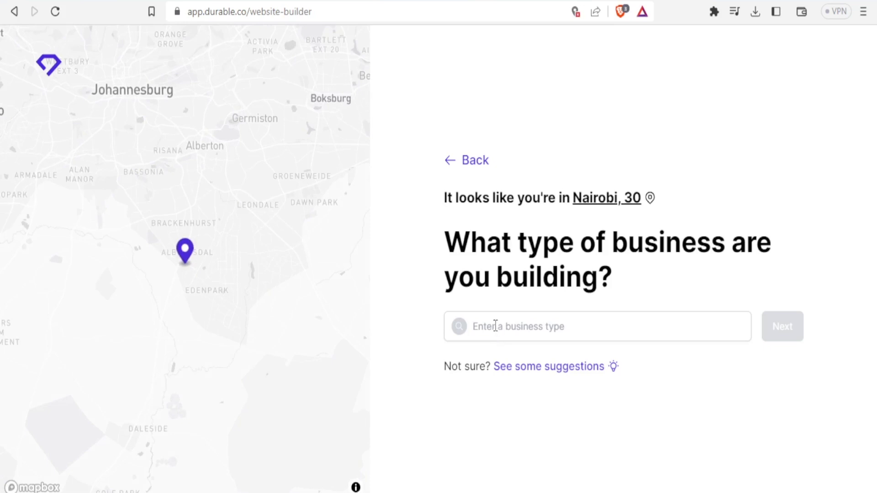
left_click(495, 326)
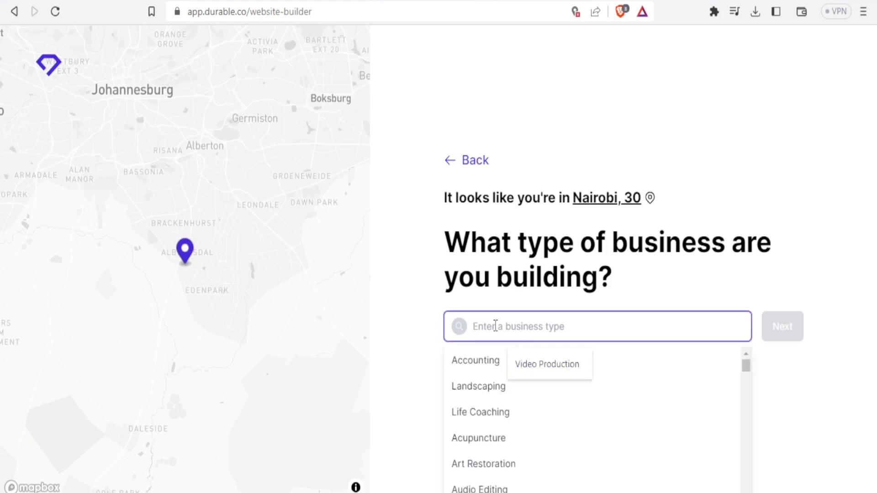
type("cou")
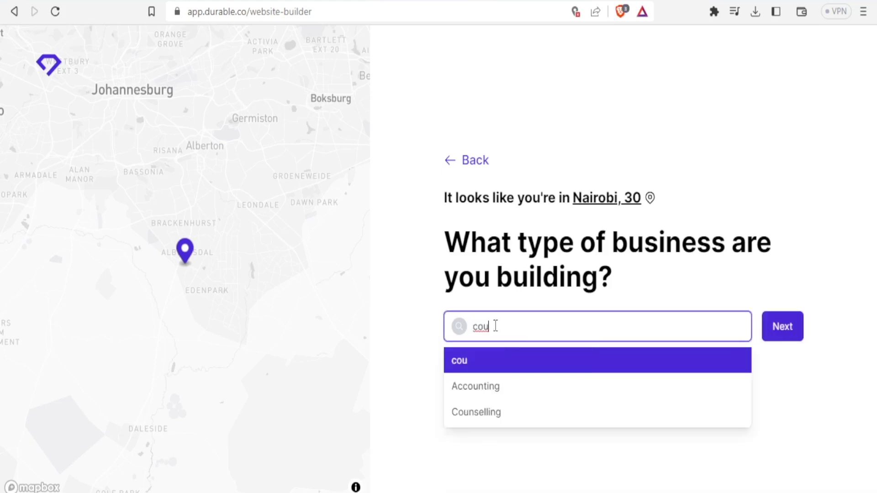
left_click(485, 411)
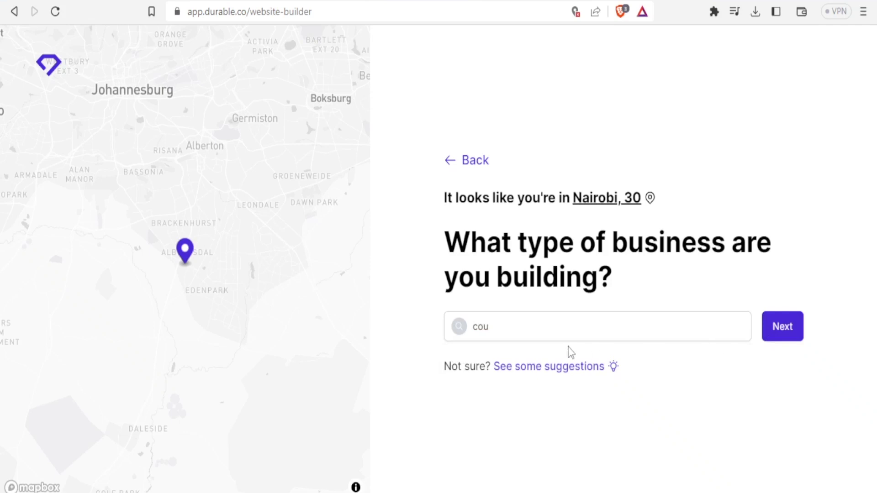
left_click(788, 327)
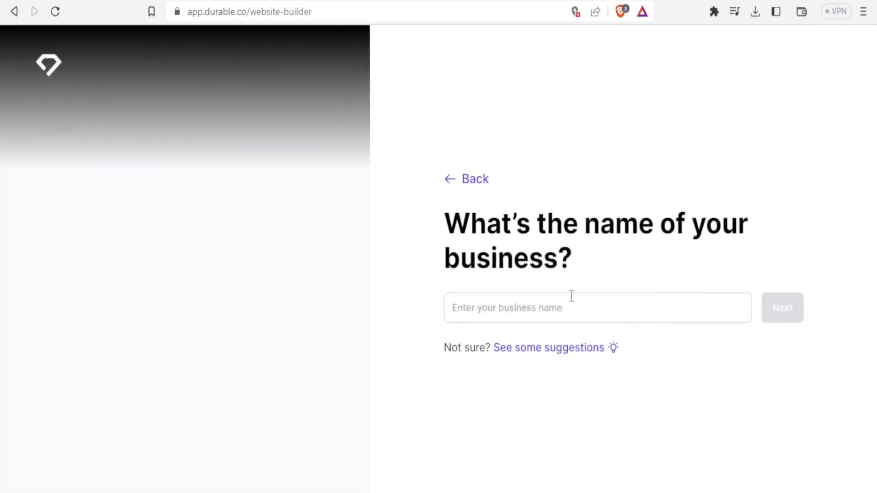
- Enter 'Lanet Counselling Se' as the business name
left_click(526, 313)
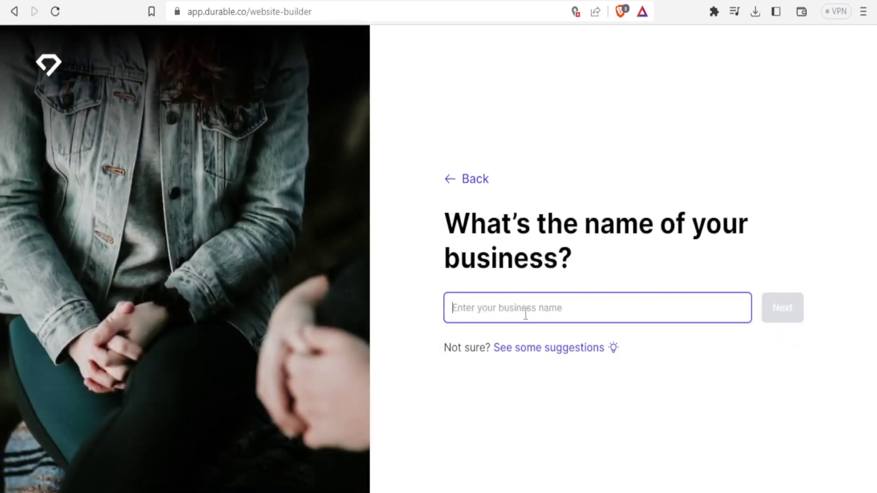
type("N")
key("BackSpace")
type("Lanet Counselli")
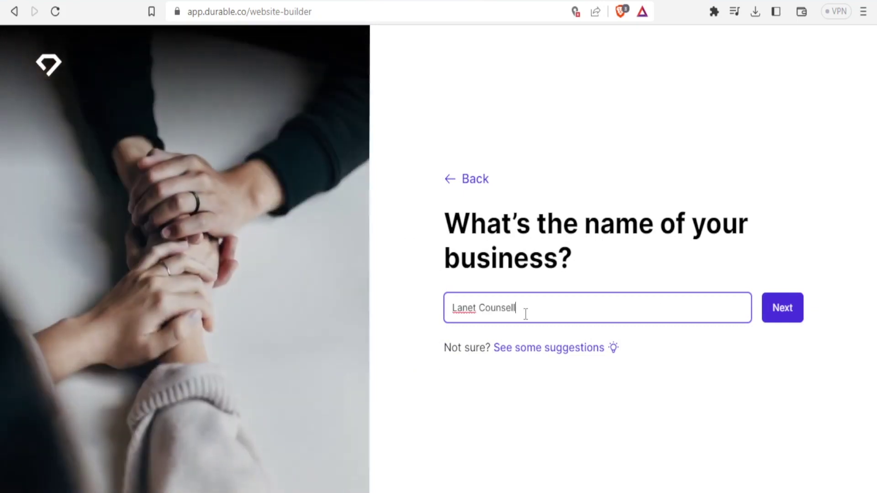
type("ng Se")
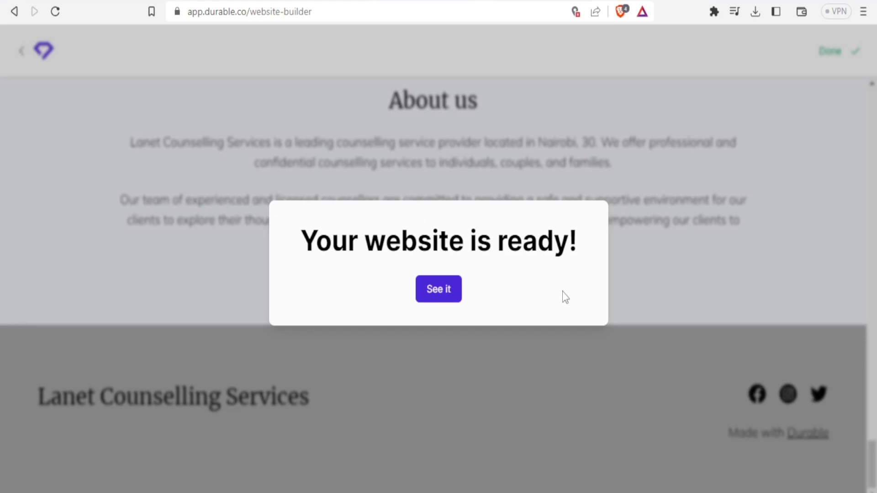
- Once the site reports ready, open the preview of the Lanet Counselling Services website
left_click(452, 296)
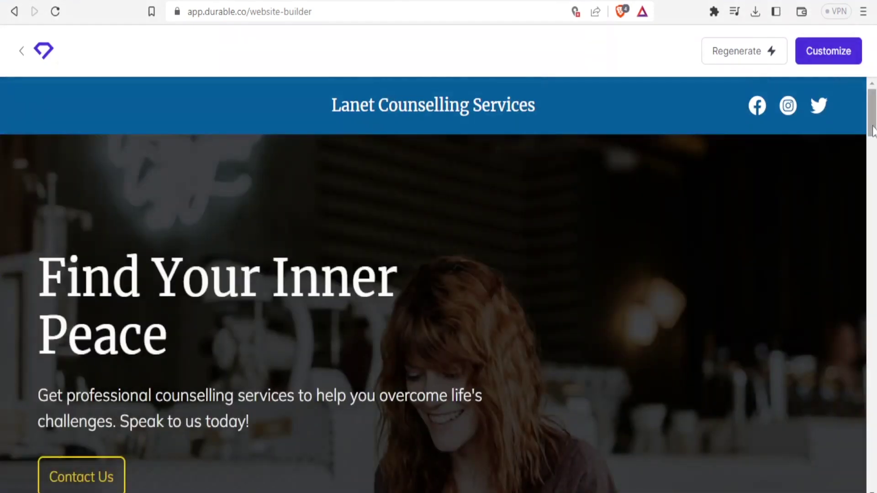
- Scroll the preview from the hero through the Pictures gallery down to the client testimonial
left_click_drag(872, 131, 873, 142)
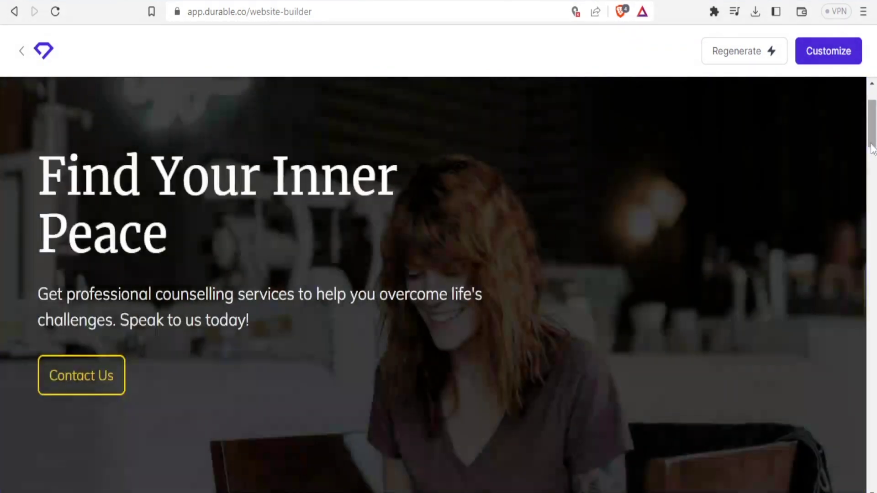
left_click_drag(872, 143, 872, 144)
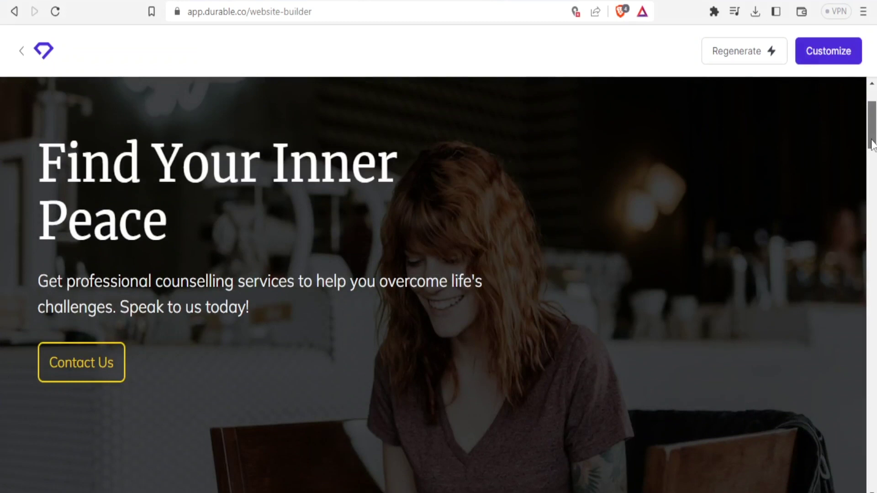
left_click_drag(873, 144, 872, 149)
mouse_move(677, 242)
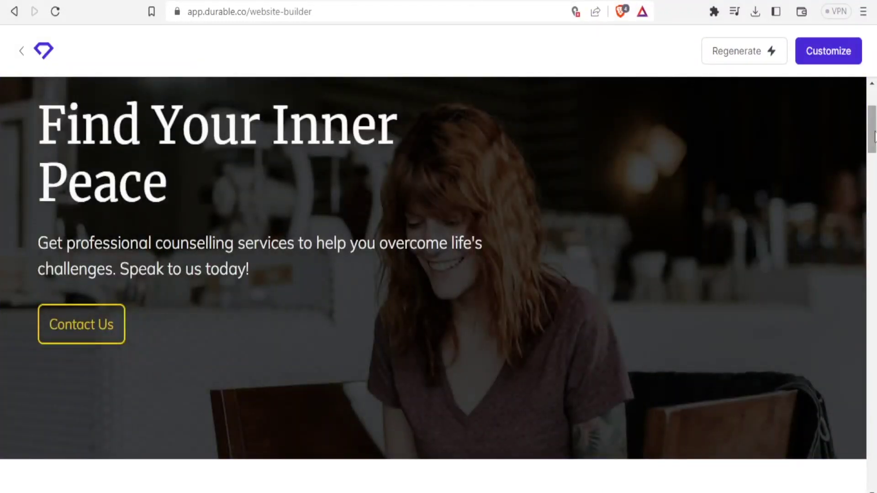
left_click_drag(873, 137, 874, 172)
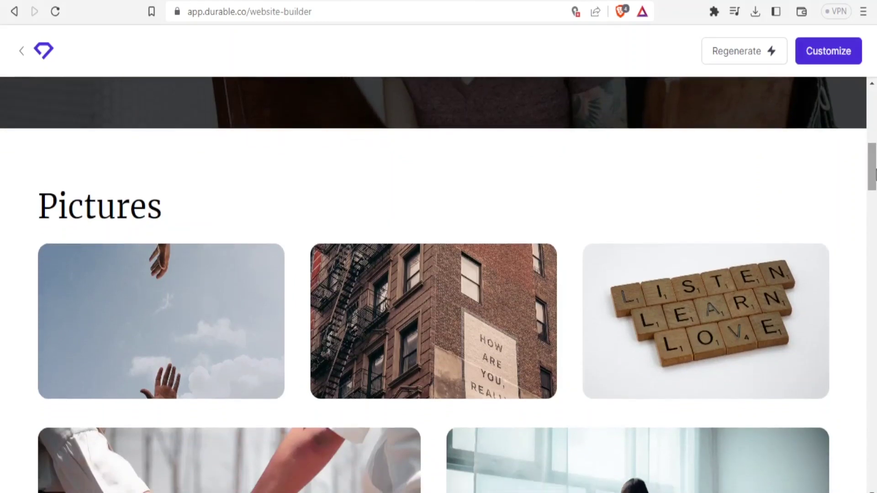
mouse_move(764, 315)
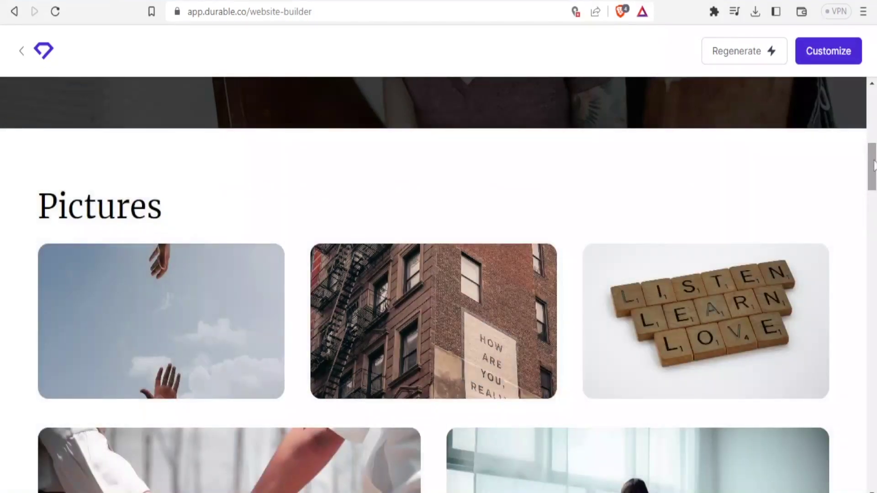
left_click_drag(873, 167, 873, 194)
mouse_move(688, 299)
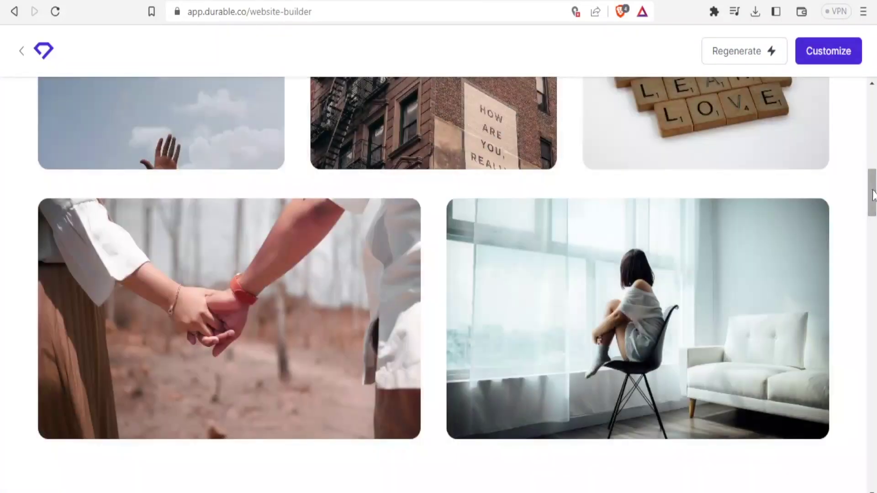
left_click_drag(873, 194, 874, 233)
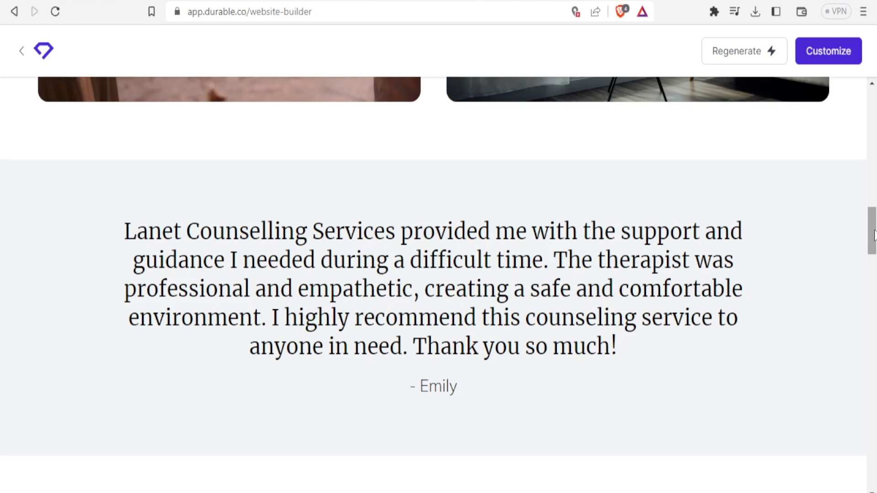
left_click_drag(874, 233, 873, 278)
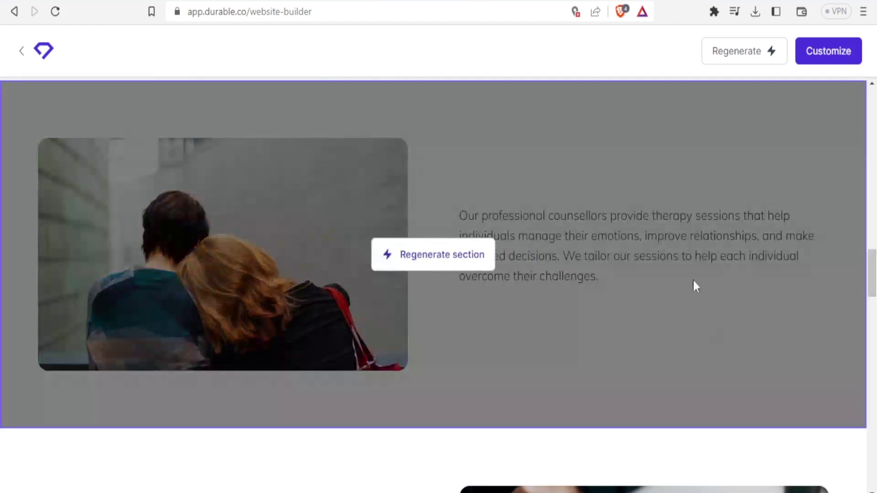
scroll(875, 274, "down", 1)
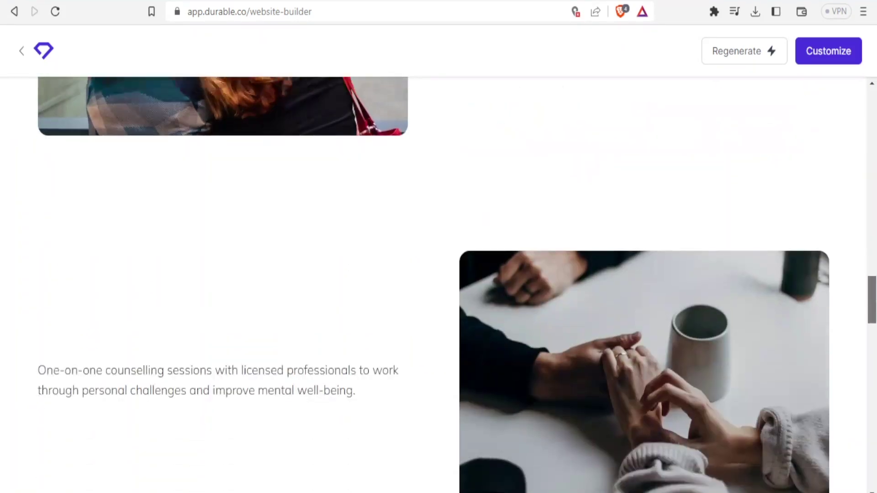
scroll(457, 285, "down", 1)
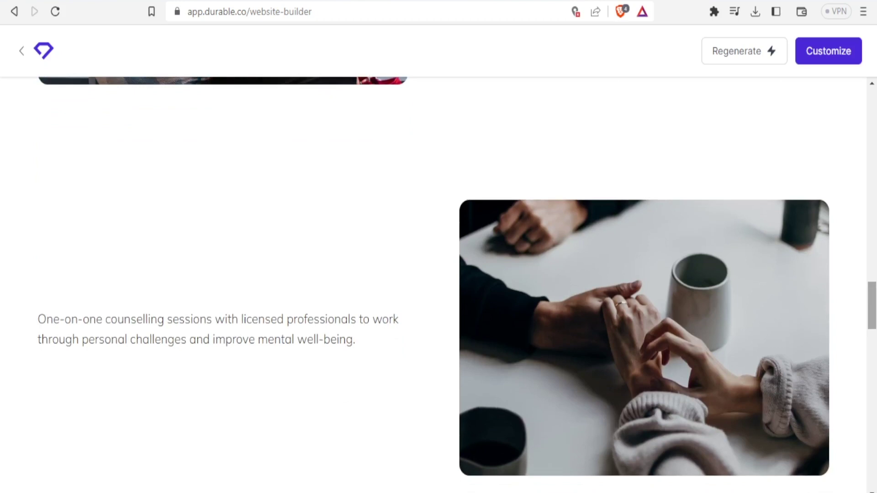
left_click_drag(875, 299, 875, 380)
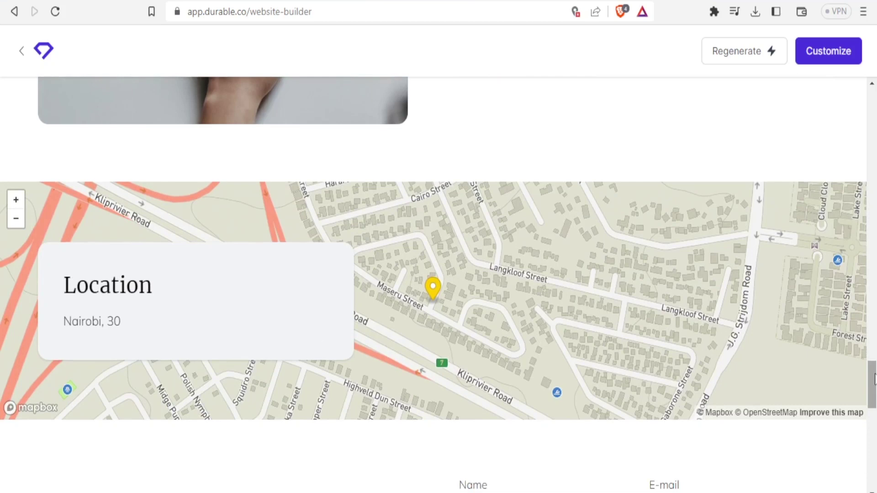
mouse_move(861, 365)
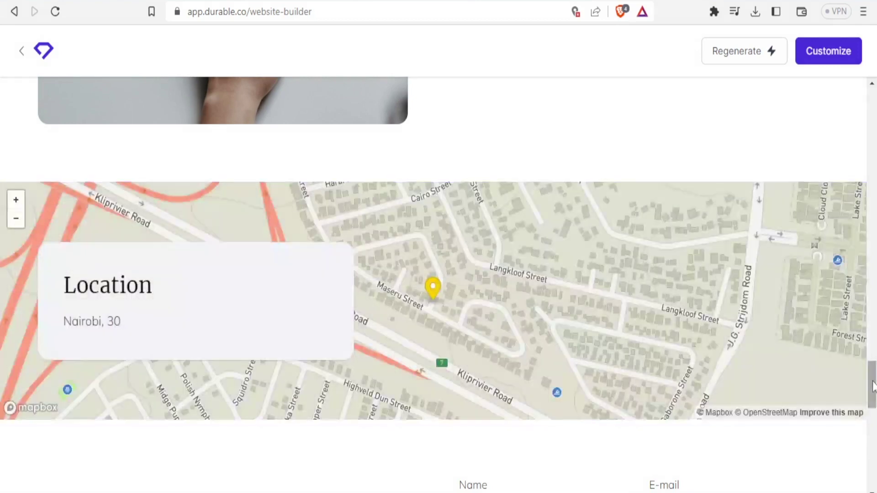
left_click_drag(873, 387, 873, 397)
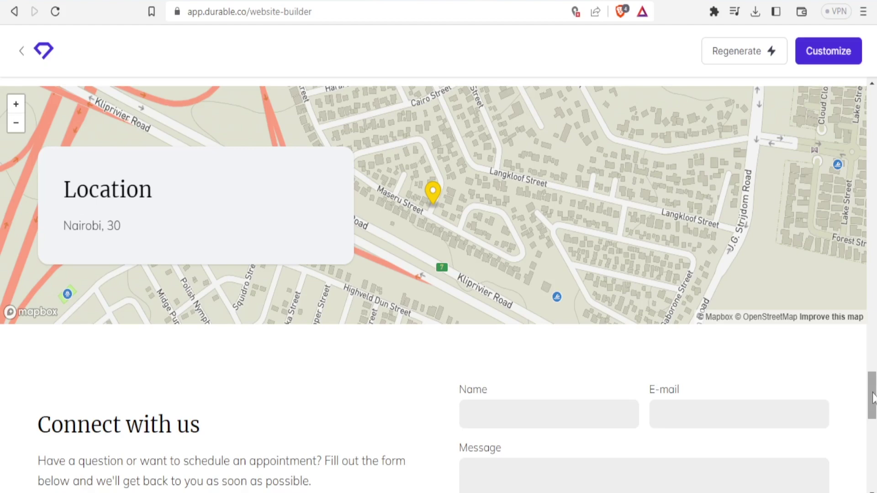
left_click_drag(873, 398, 873, 413)
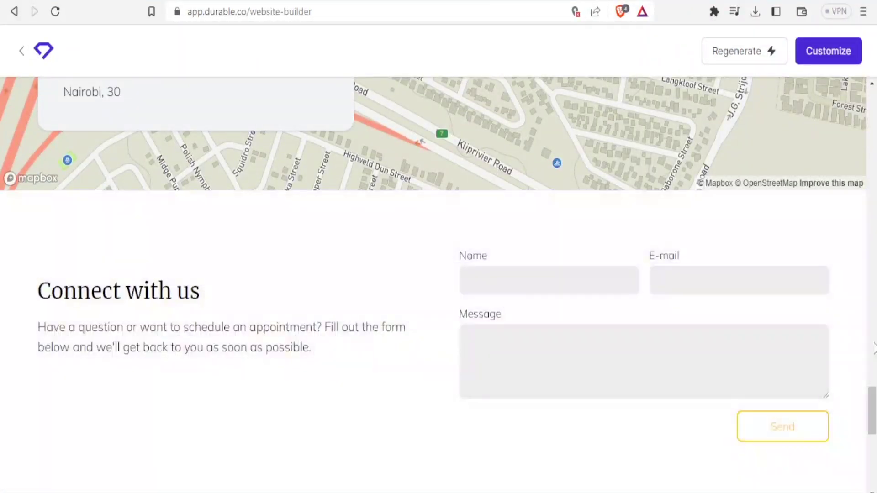
left_click_drag(874, 403, 874, 416)
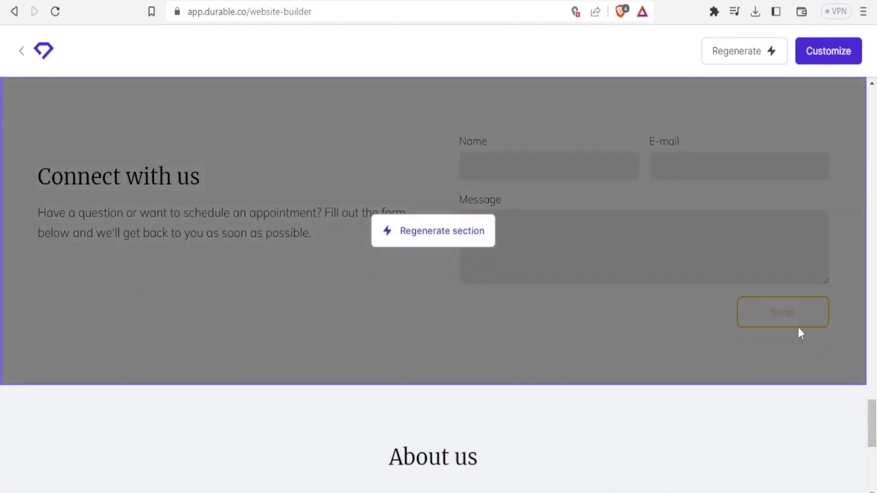
left_click_drag(873, 425, 874, 485)
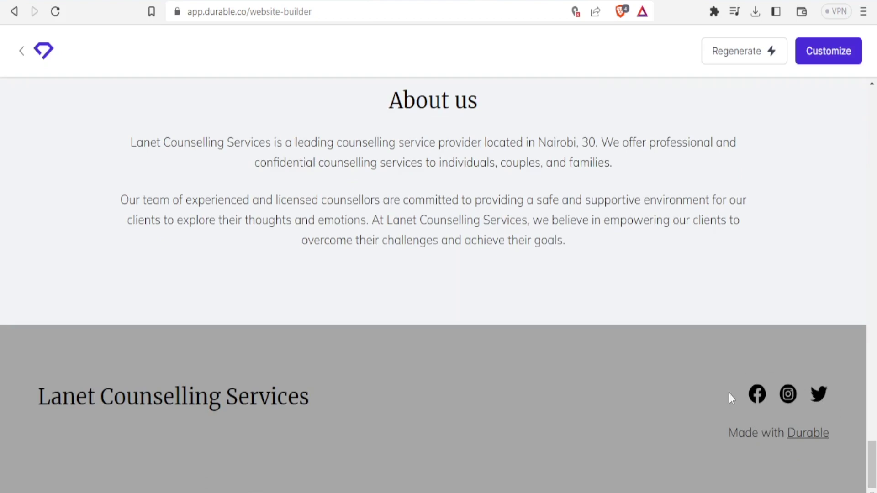
left_click_drag(870, 454, 834, 83)
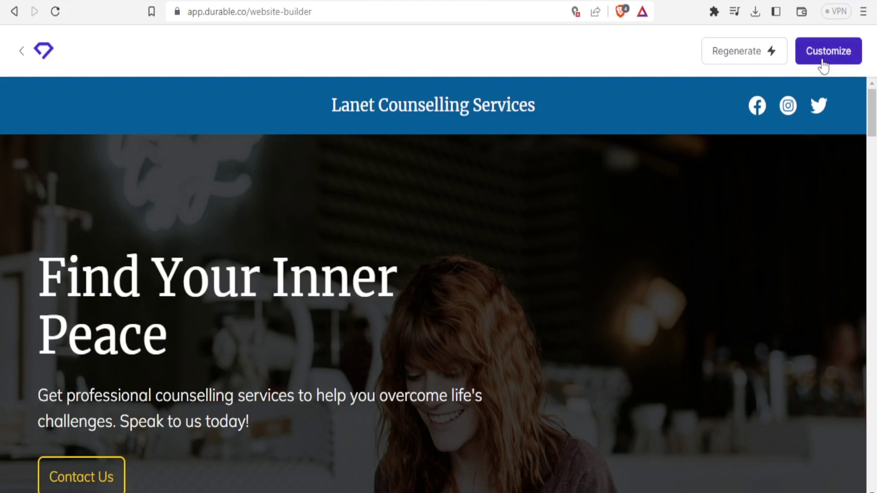
- Regenerate the website with a fresh design and open the new version when ready
mouse_move(606, 169)
left_click(755, 52)
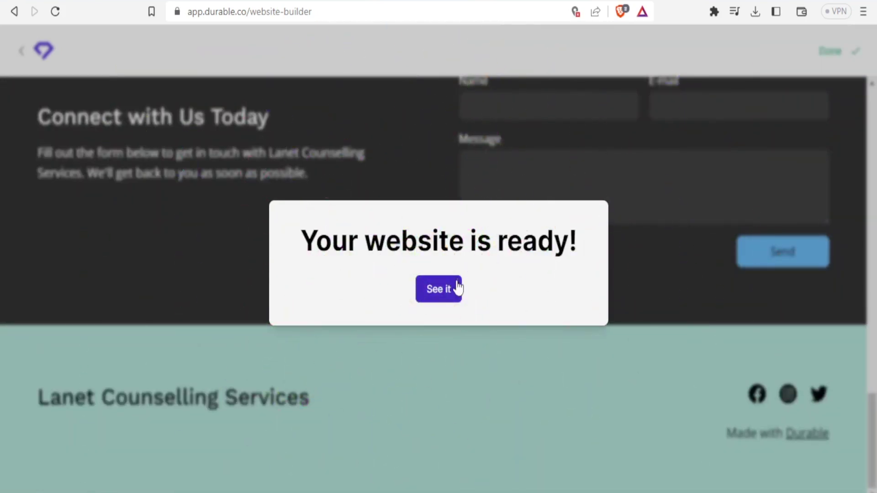
left_click(439, 289)
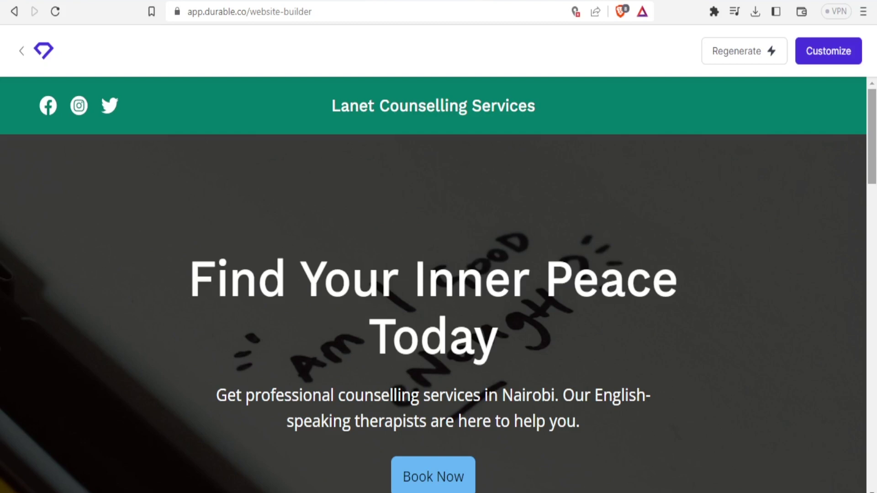
- Scroll the new hero, try Book Now, close the sign-up prompt and return to the top
left_click_drag(874, 143, 873, 167)
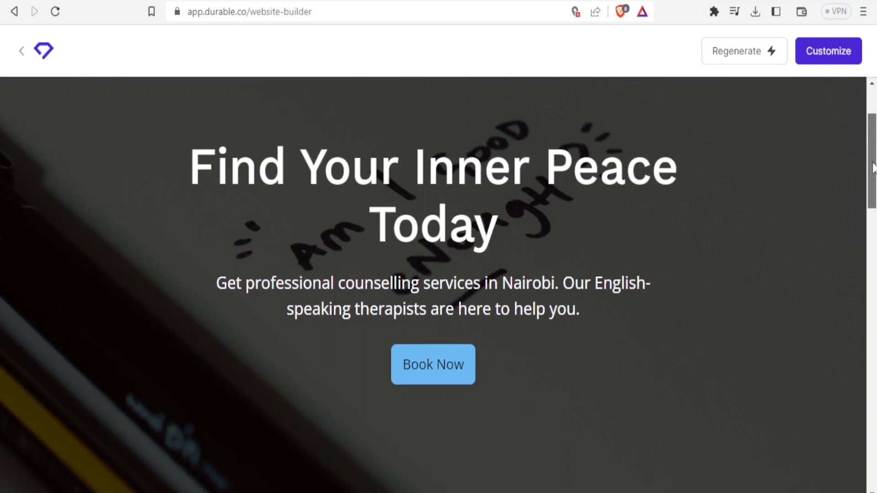
left_click_drag(874, 167, 873, 179)
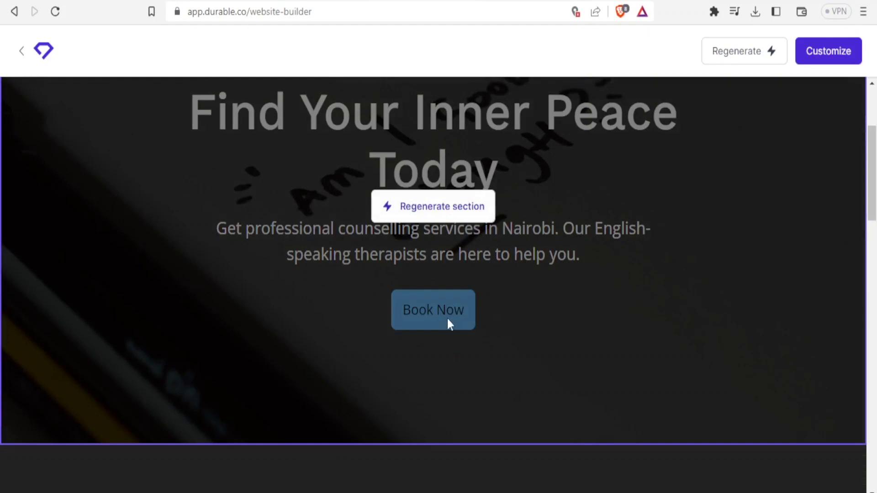
left_click(448, 319)
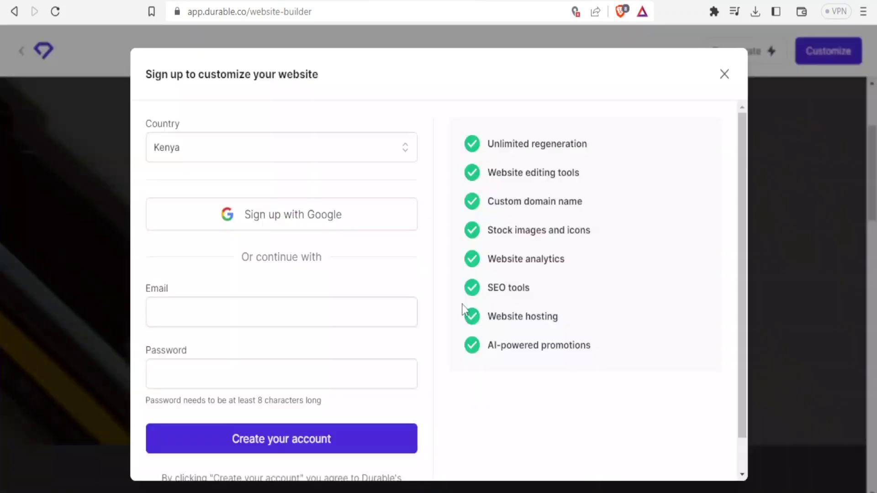
left_click(841, 190)
left_click_drag(874, 156, 875, 211)
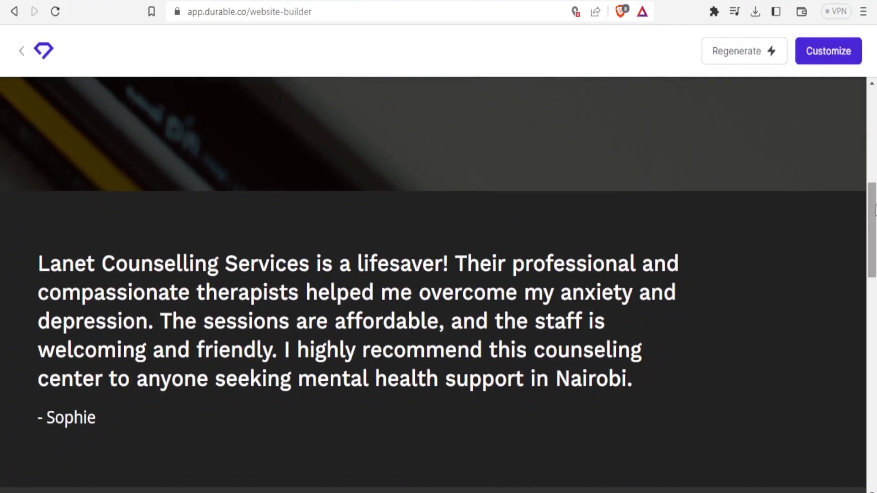
left_click(21, 51)
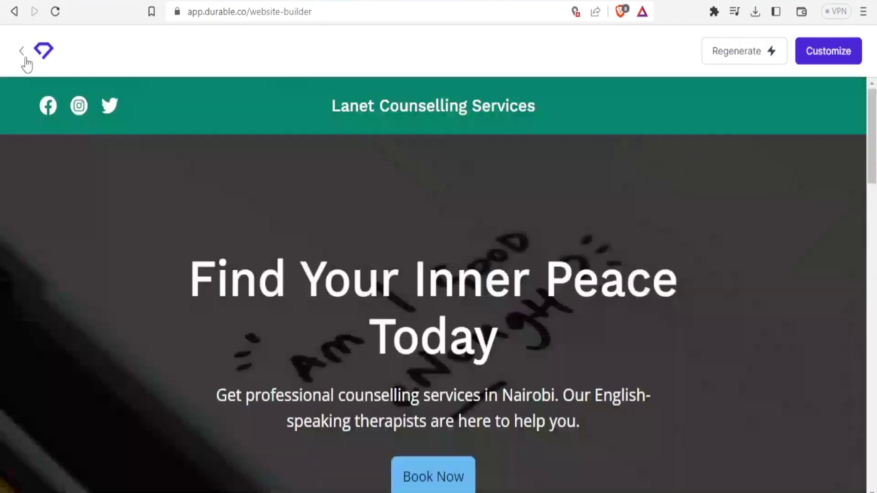
- Choose Customize and sign up with a Google account to open the site in the editor
left_click(825, 52)
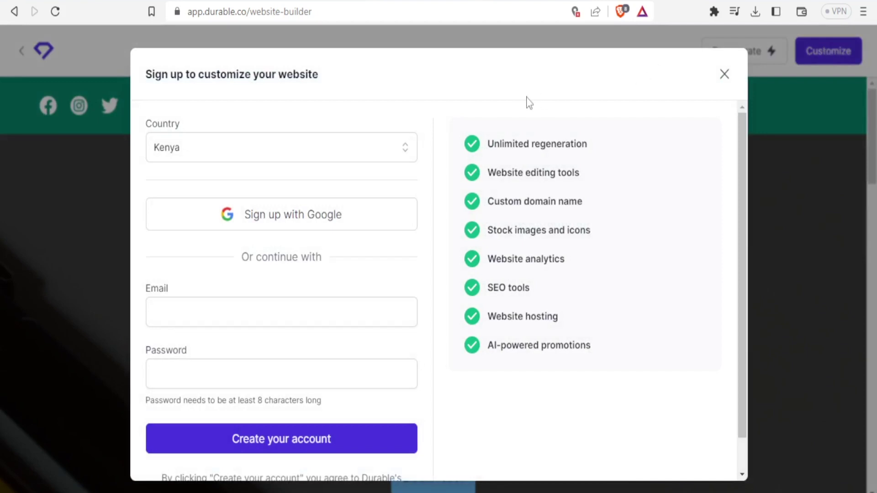
left_click(365, 216)
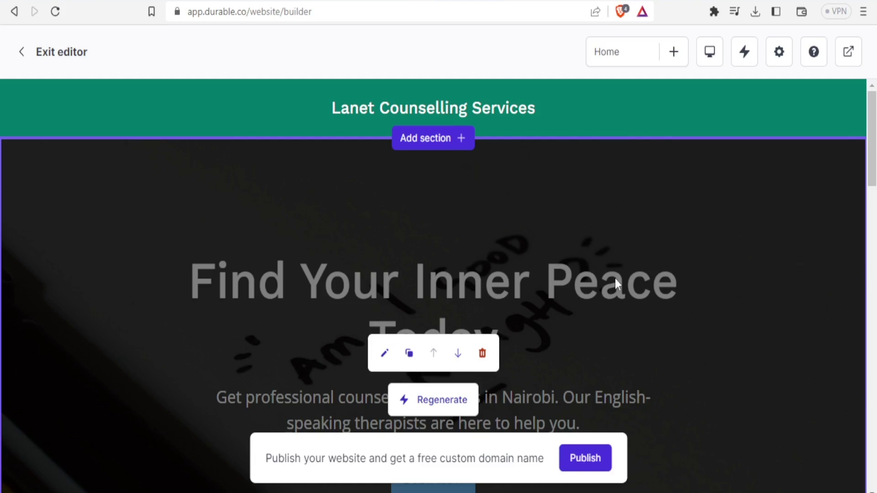
- Change the header site name to 'Lanet Counselling Services Ltd' and turn on the Logo option
left_click_drag(873, 150, 868, 132)
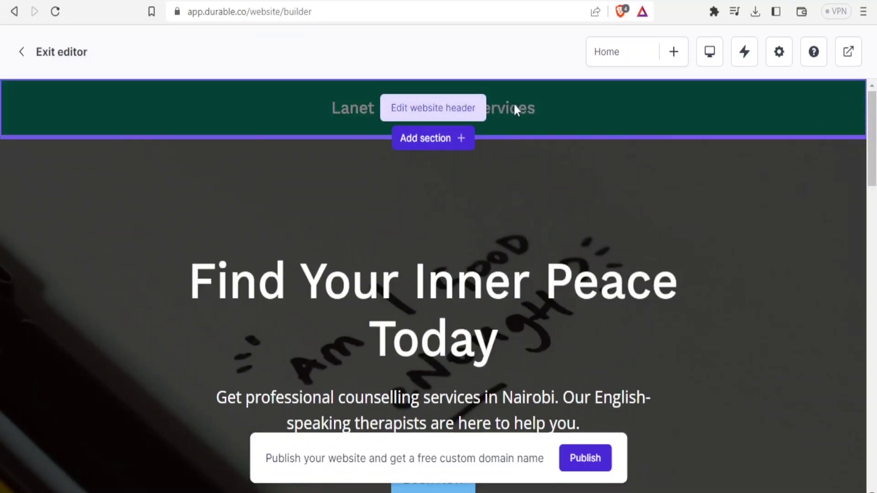
left_click(466, 108)
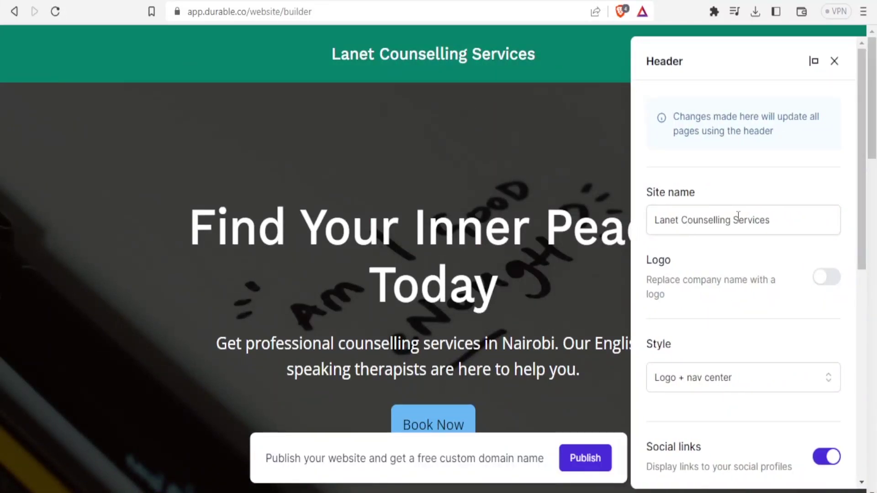
left_click(775, 220)
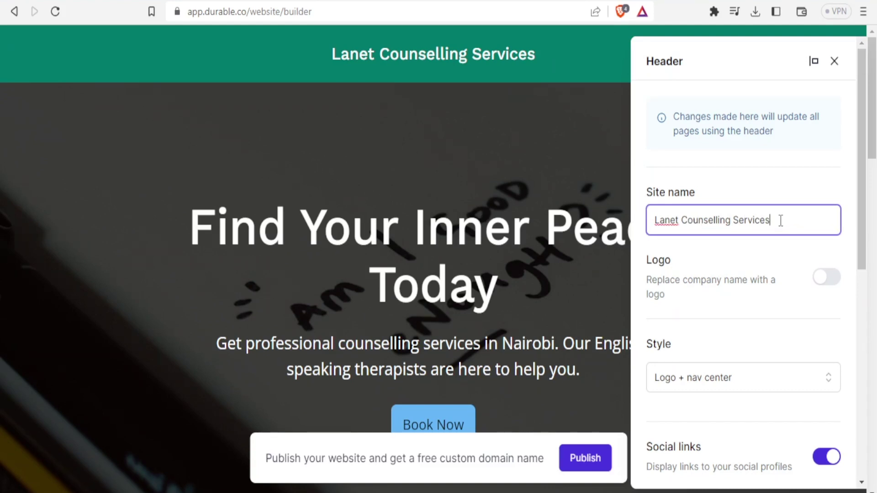
type("Ltd")
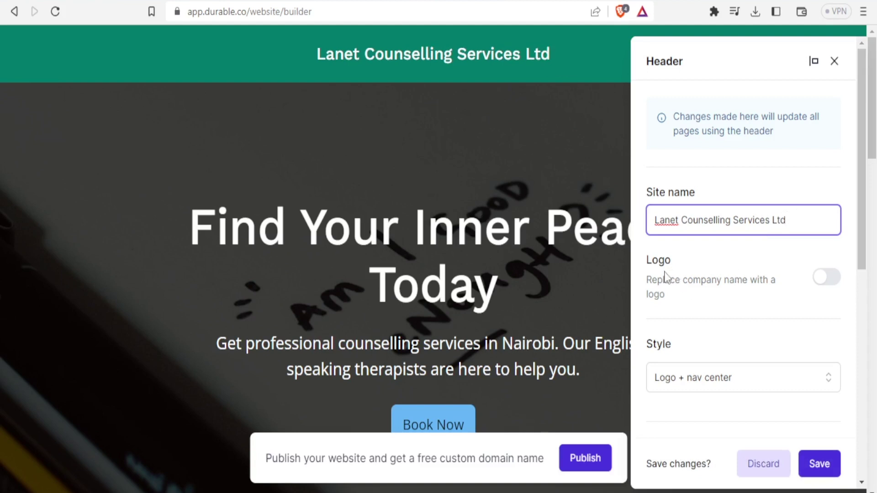
left_click(828, 284)
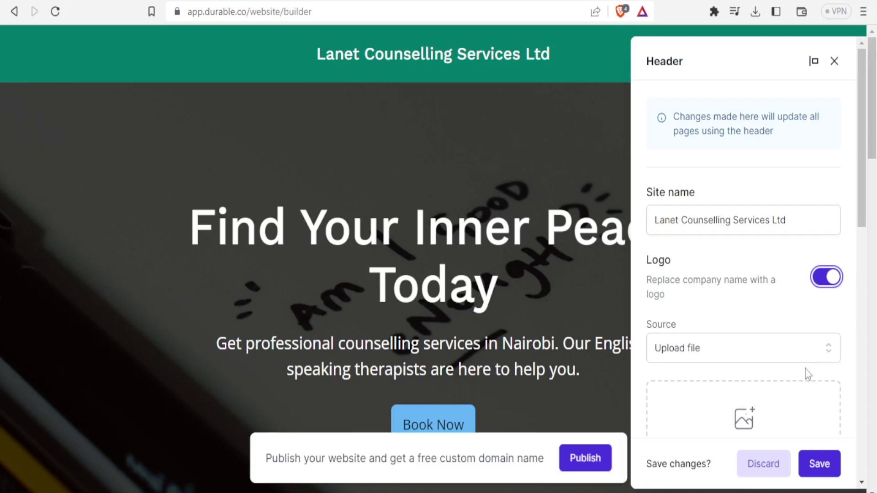
- Upload logo 2023.png from the computer as the header logo
scroll(859, 199, "down", 3)
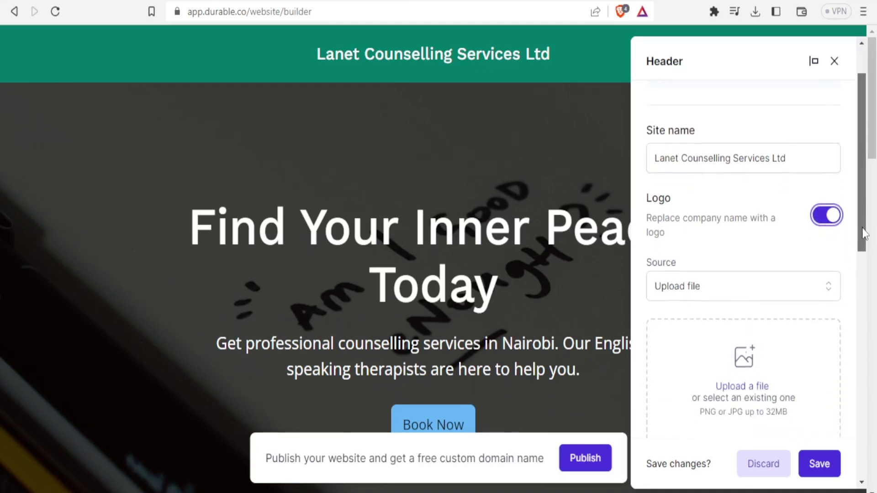
left_click(743, 335)
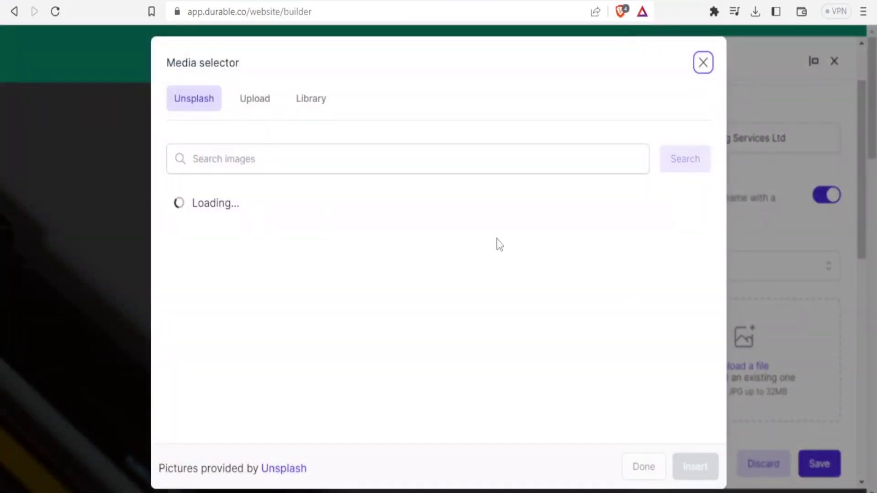
left_click(255, 104)
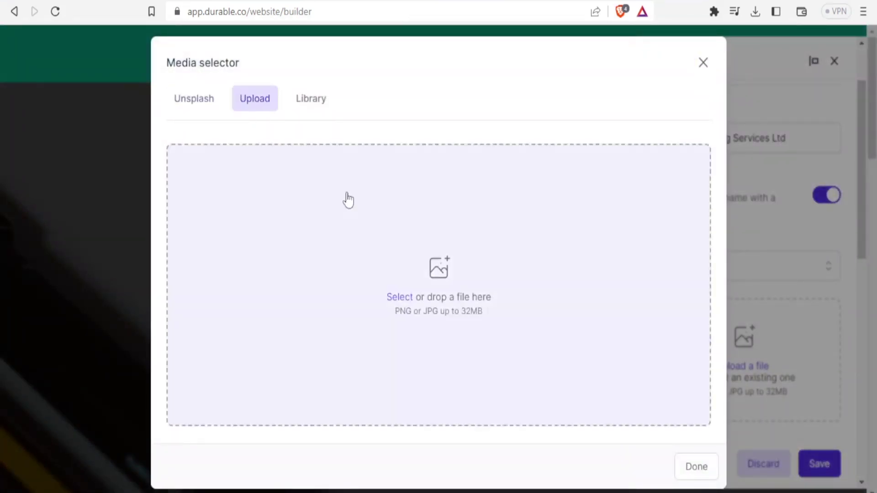
left_click(435, 287)
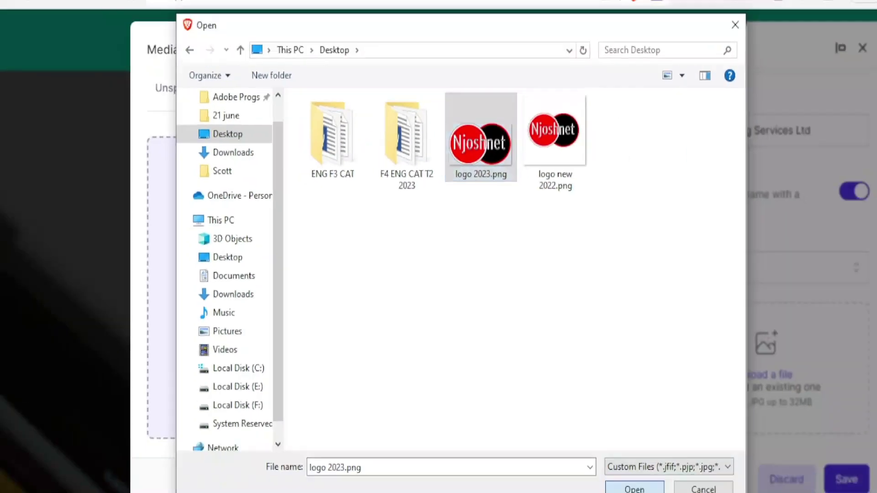
left_click(629, 484)
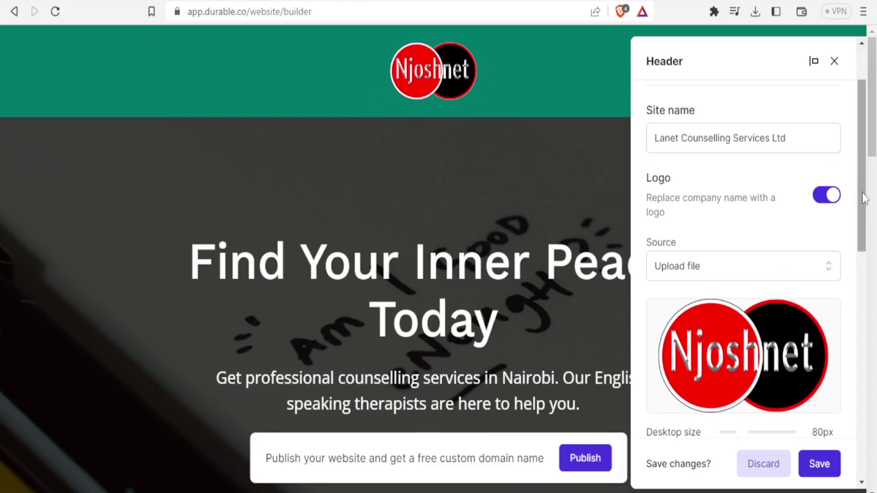
scroll(863, 201, "down", 3)
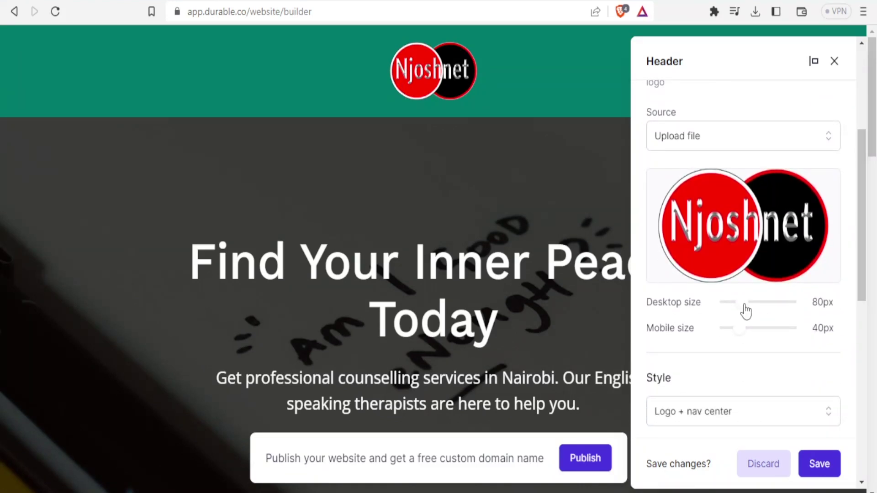
- Set the header logo size to 169px on desktop and 45px on mobile
left_click_drag(745, 309, 780, 305)
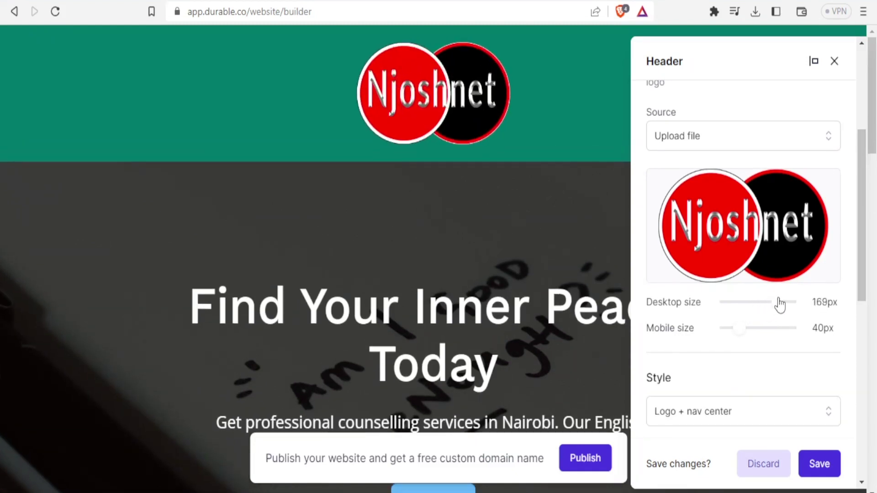
left_click(747, 338)
mouse_move(747, 338)
left_mouse_down()
mouse_move(766, 333)
mouse_move(743, 336)
left_mouse_up()
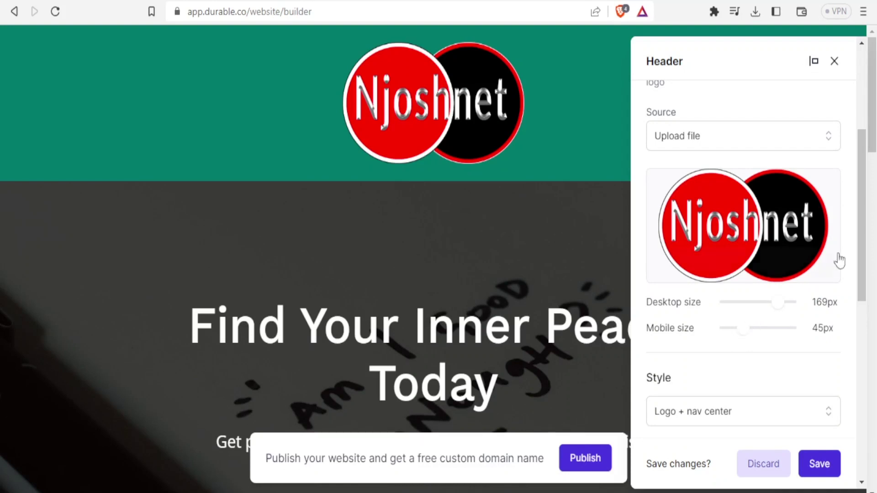
- Switch the header style to Logo center and save the header changes
scroll(851, 265, "down", 2)
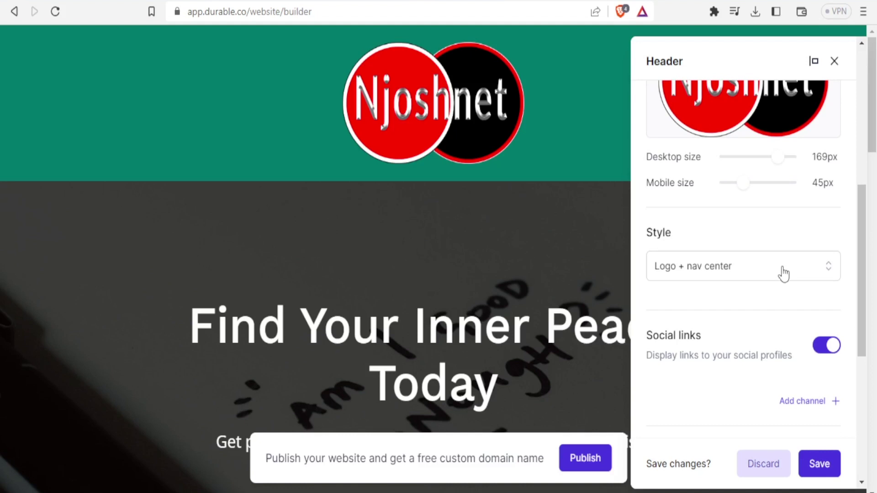
left_click(832, 278)
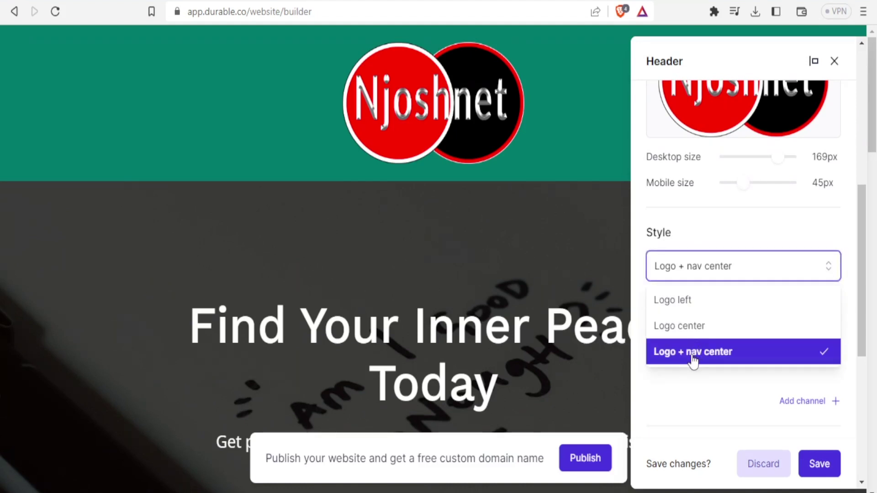
left_click(690, 332)
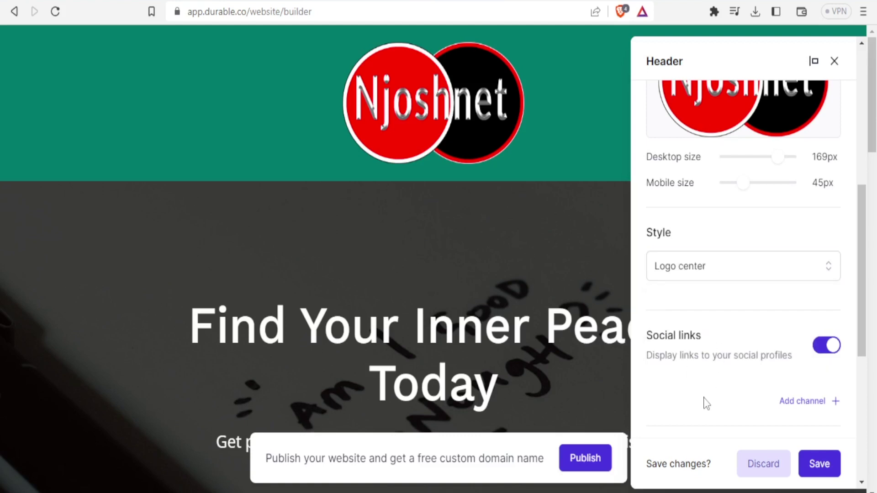
left_click_drag(864, 321, 864, 398)
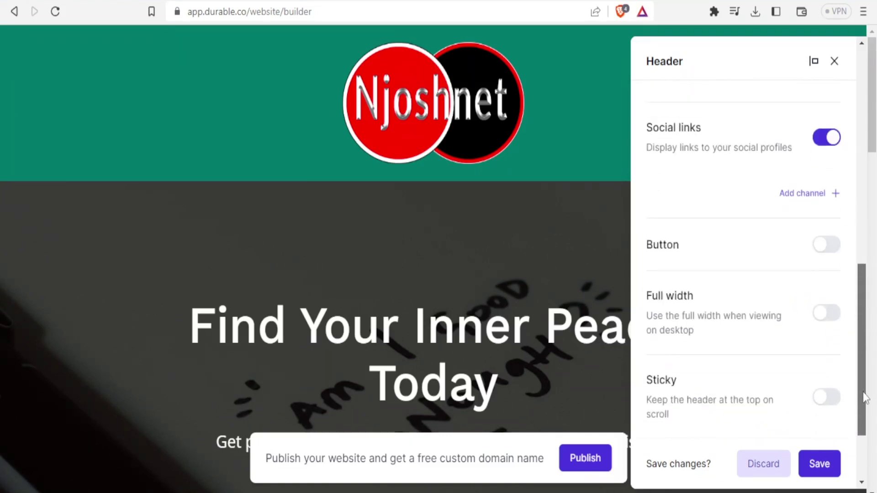
left_click(824, 472)
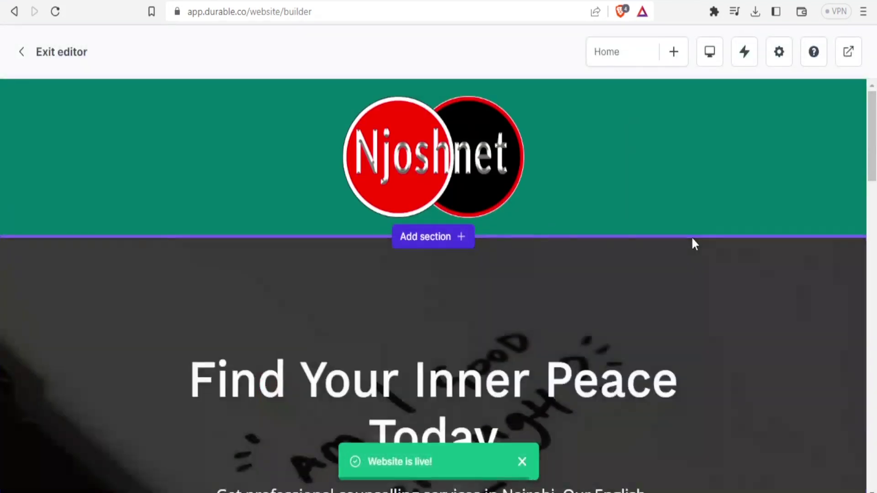
scroll(864, 164, "down", 3)
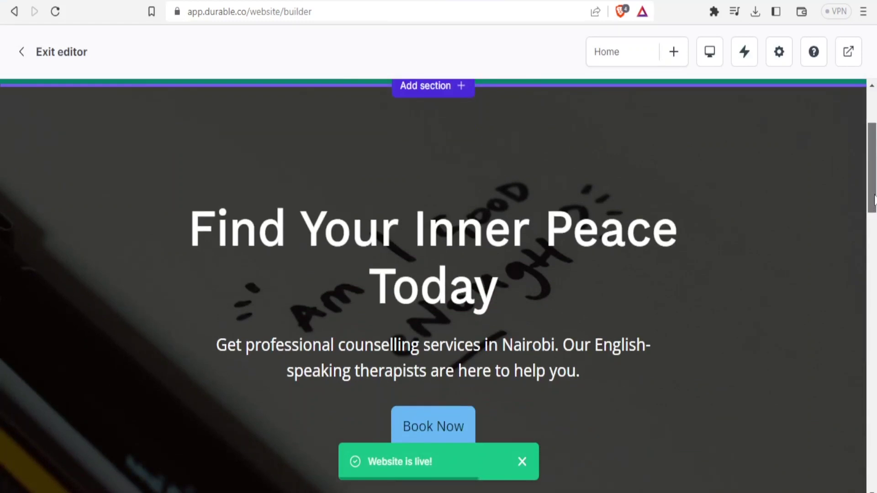
scroll(864, 162, "up", 3)
scroll(864, 160, "down", 3)
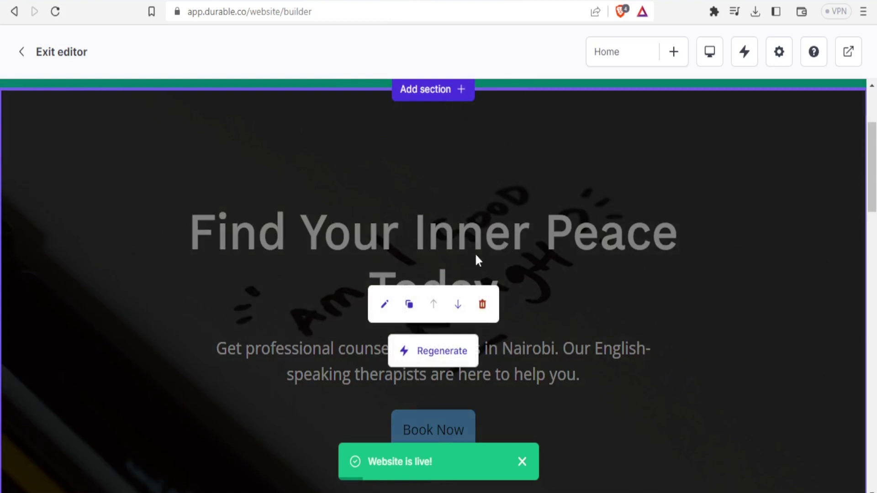
left_click(385, 311)
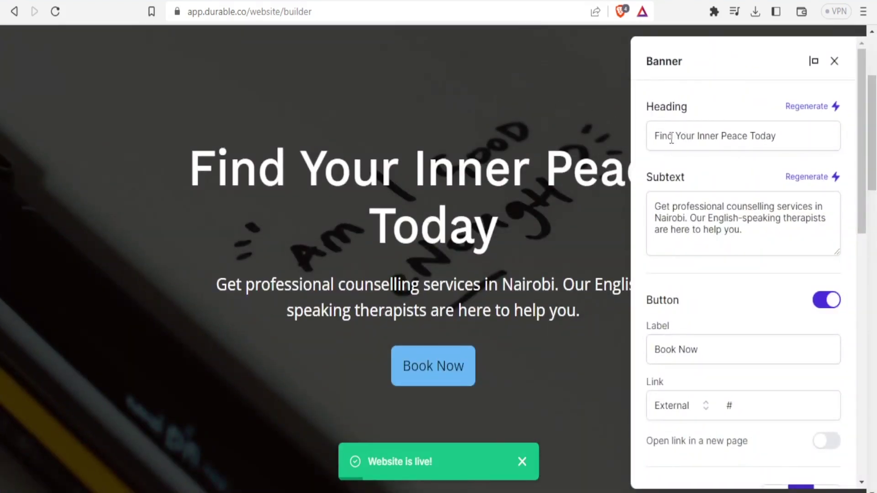
- Retitle the banner 'We Care for You' and change the subtext to say services are offered globally
left_click(782, 137)
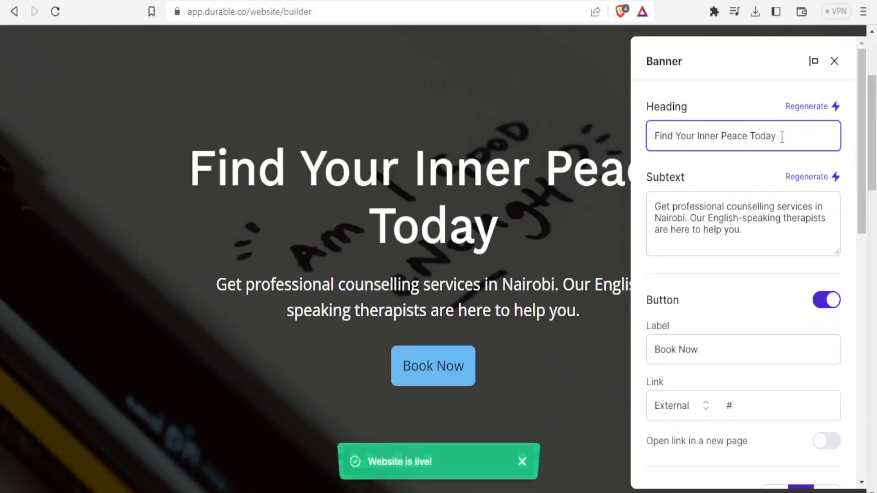
left_click_drag(782, 137, 623, 147)
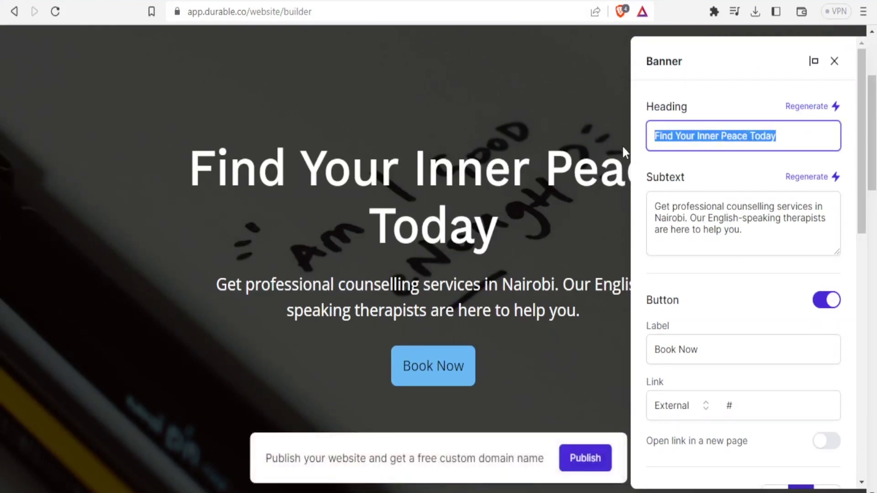
type("We care for You")
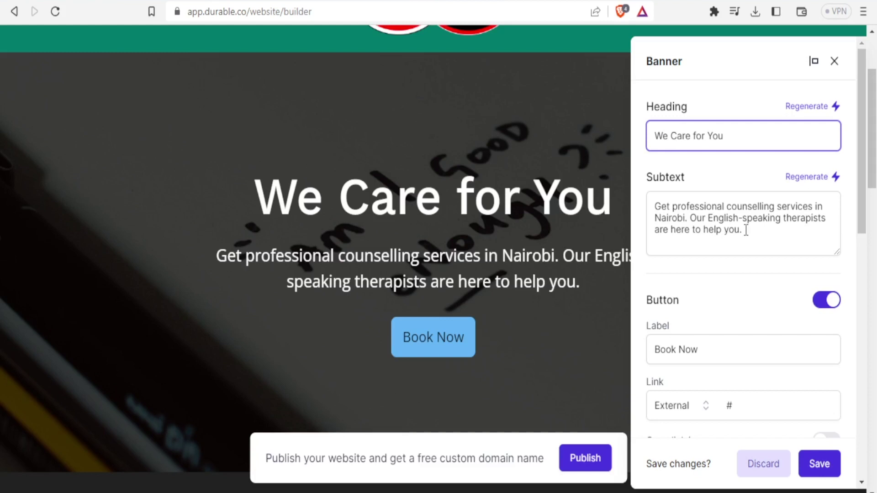
left_click_drag(685, 218, 661, 219)
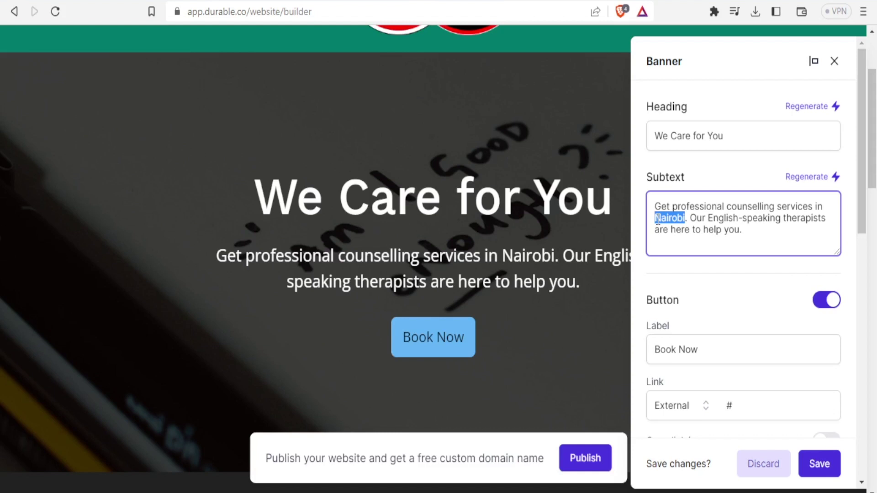
type("globally")
left_click(819, 206)
key("Delete")
key("Delete")
key("Delete")
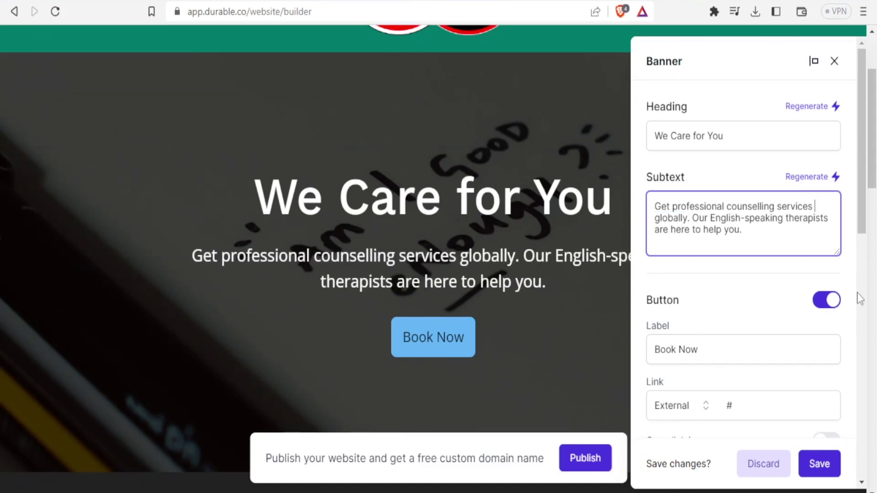
left_click_drag(862, 228, 862, 238)
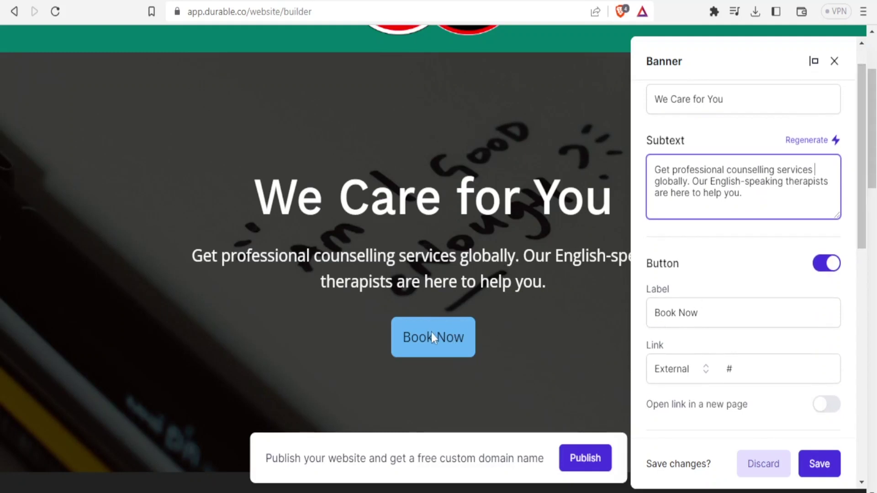
- Relabel the banner button 'Call Us Now' and point its link to a phone number
left_click_drag(701, 313, 654, 314)
type("Ca")
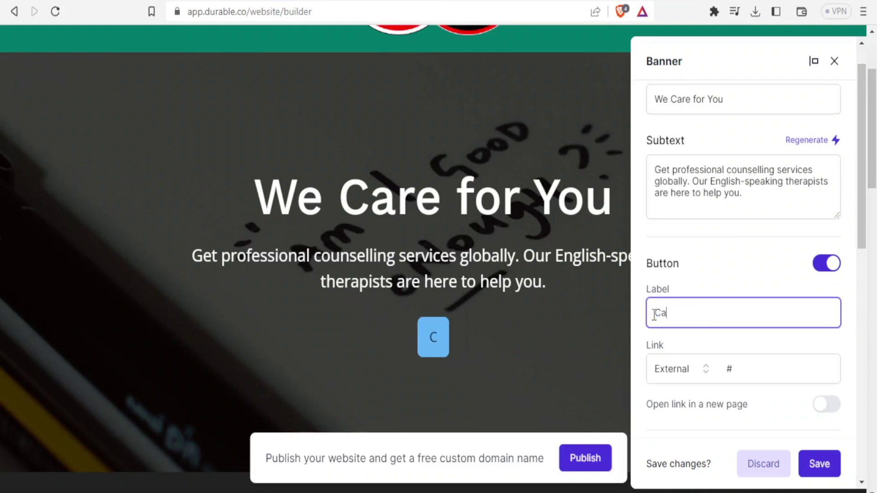
type("ll Us Now")
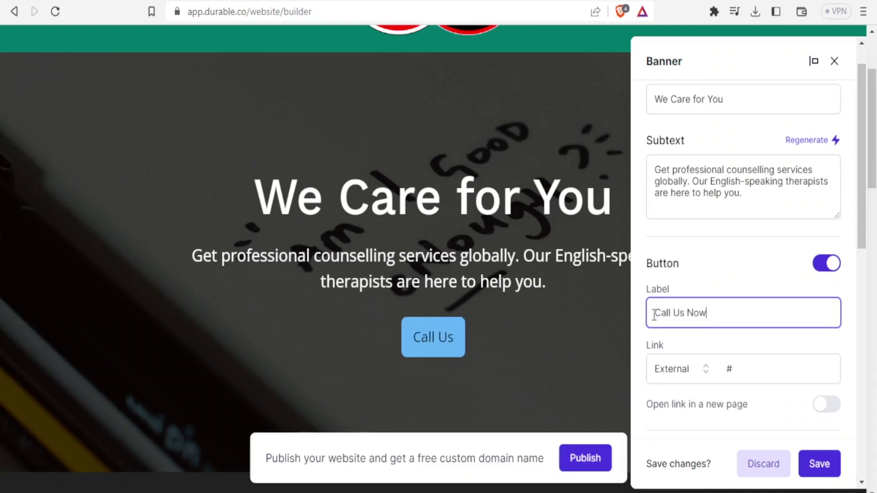
left_click(736, 369)
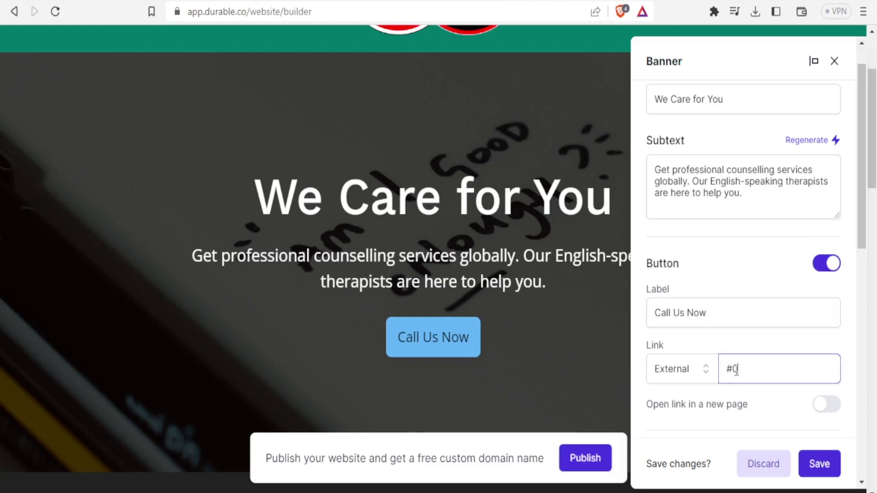
type("077")
key("ctrl+a")
key("ctrl+v")
scroll(797, 303, "down", 4)
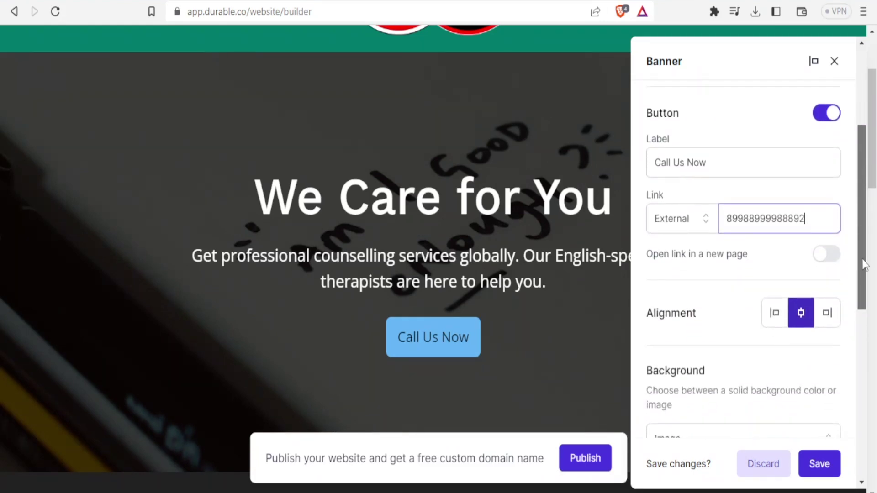
- Try left, center and right alignment for the banner content, leaving it centered
left_click(779, 297)
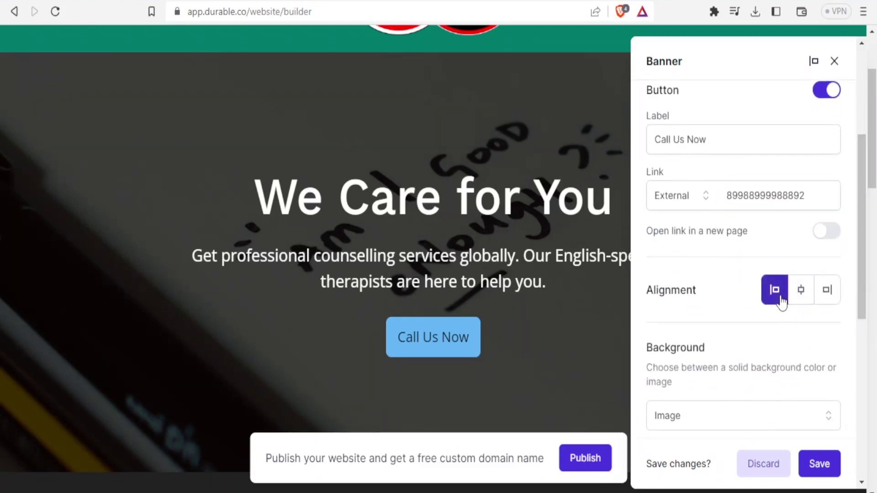
left_click(799, 293)
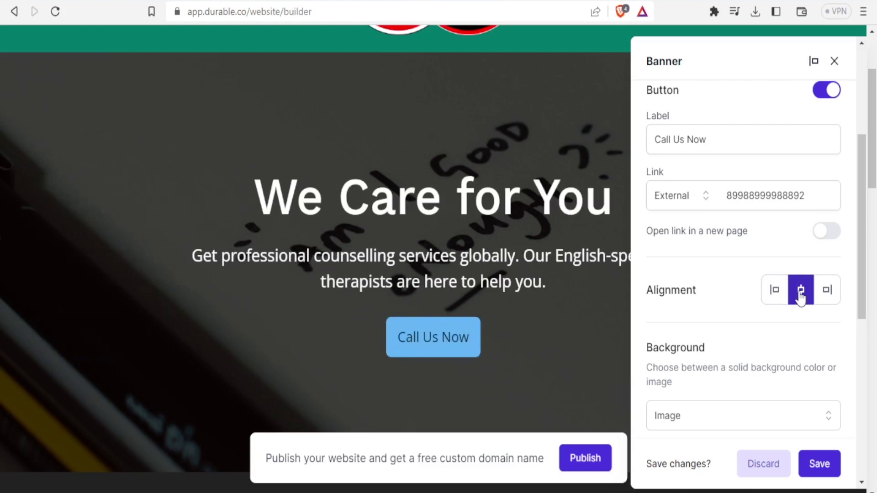
left_click(824, 293)
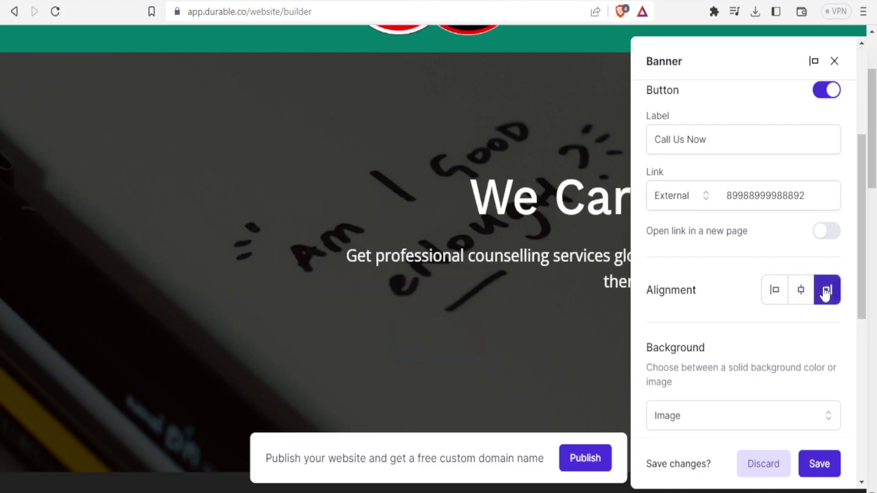
left_click(800, 293)
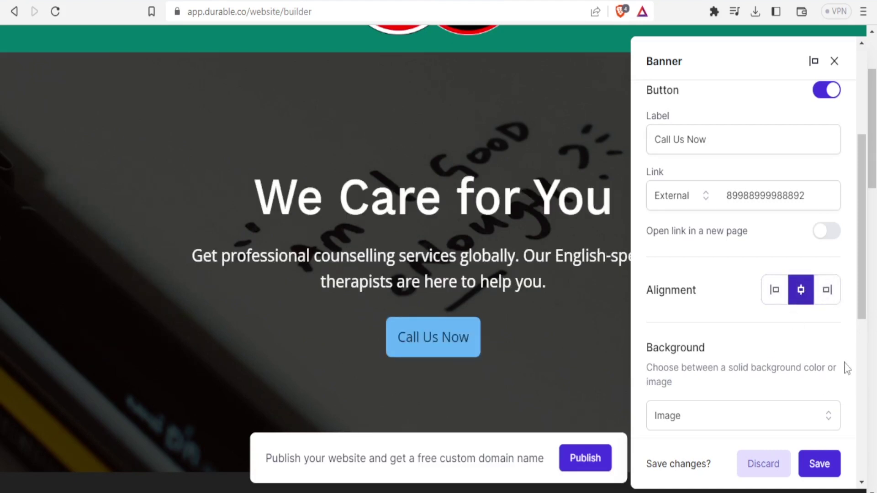
- Review the banner background type choices, keeping it set to Image
left_click_drag(862, 281, 864, 324)
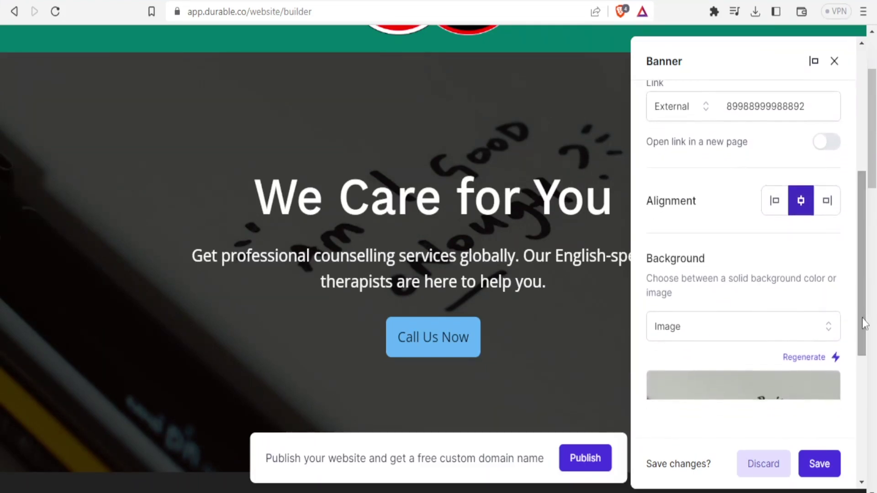
left_click(767, 332)
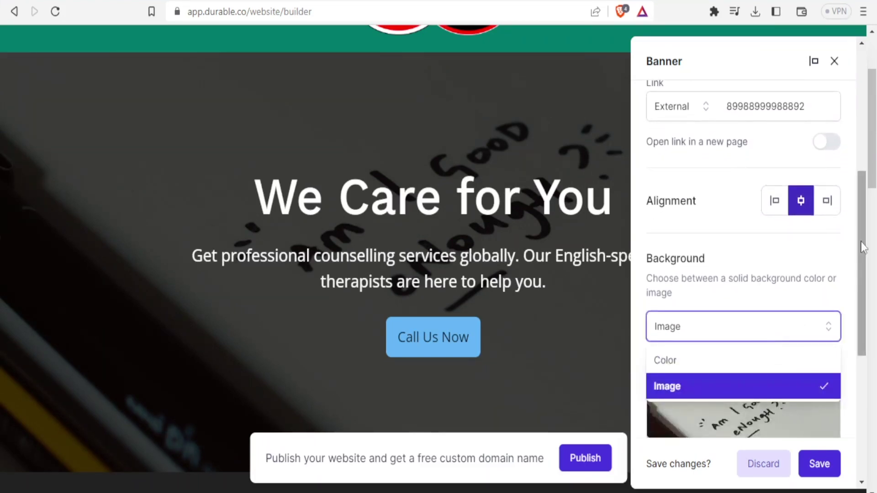
left_click_drag(861, 245, 866, 324)
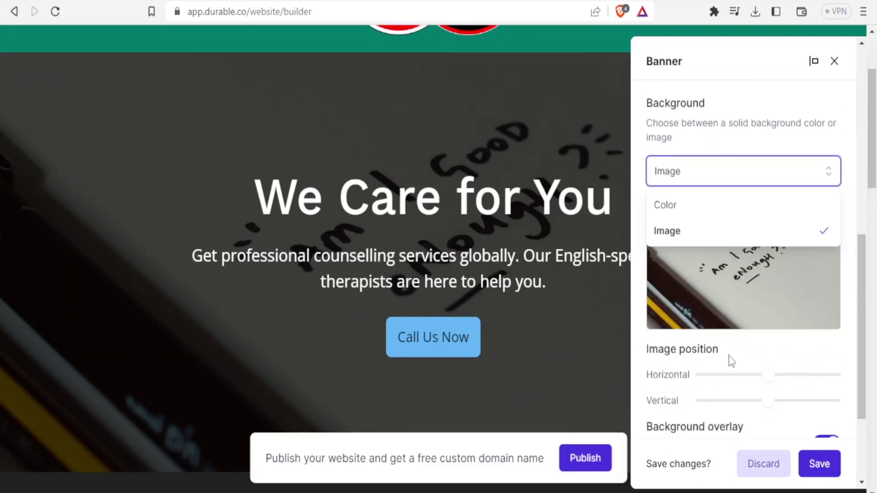
left_click(767, 385)
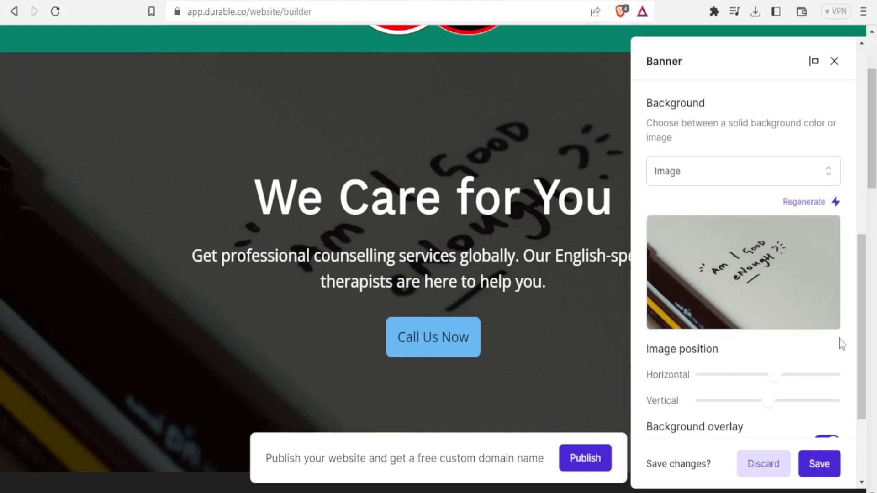
left_click_drag(858, 313, 861, 374)
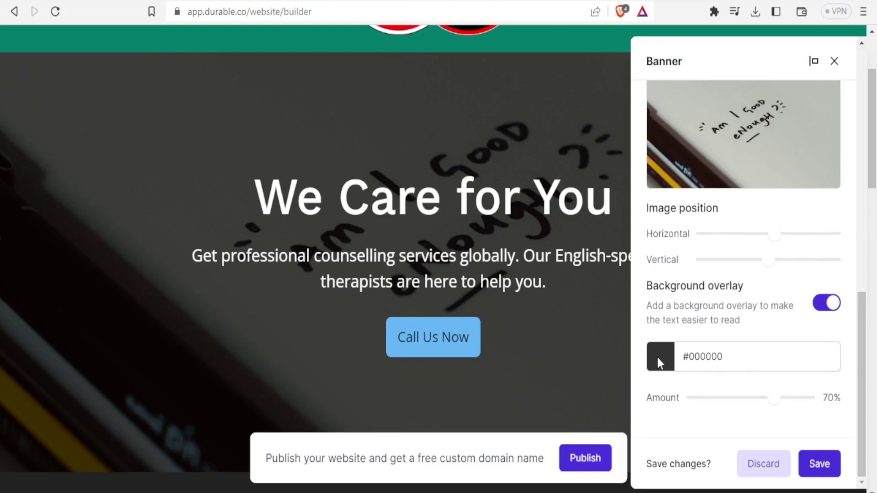
- Change the banner overlay colour from black to pure white (#ffffff) and save the banner
left_click(658, 362)
left_click(650, 190)
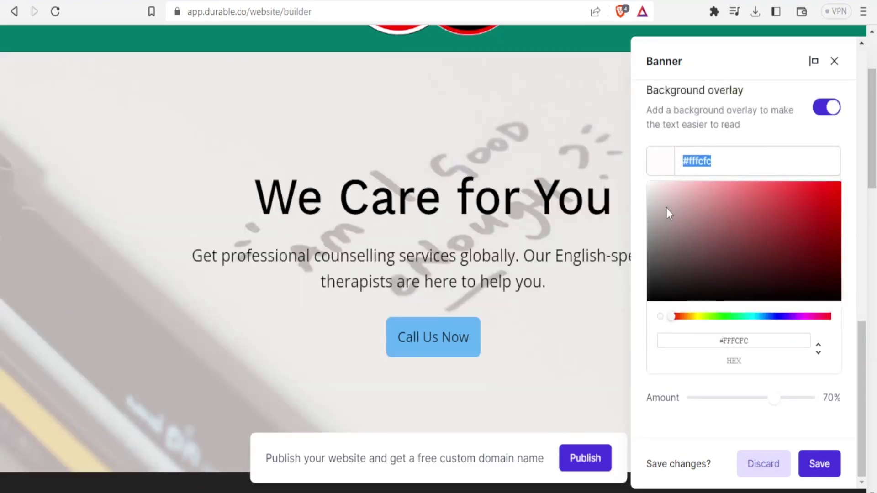
left_click_drag(667, 208, 864, 170)
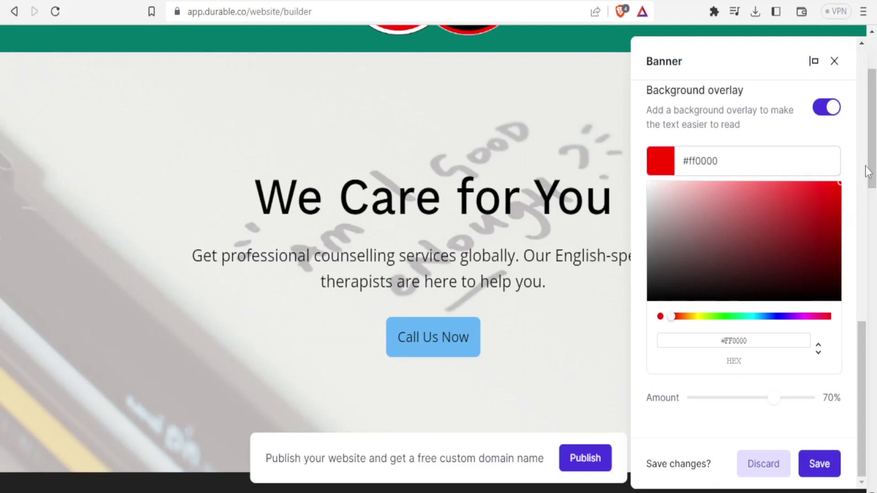
left_click_drag(736, 213, 869, 310)
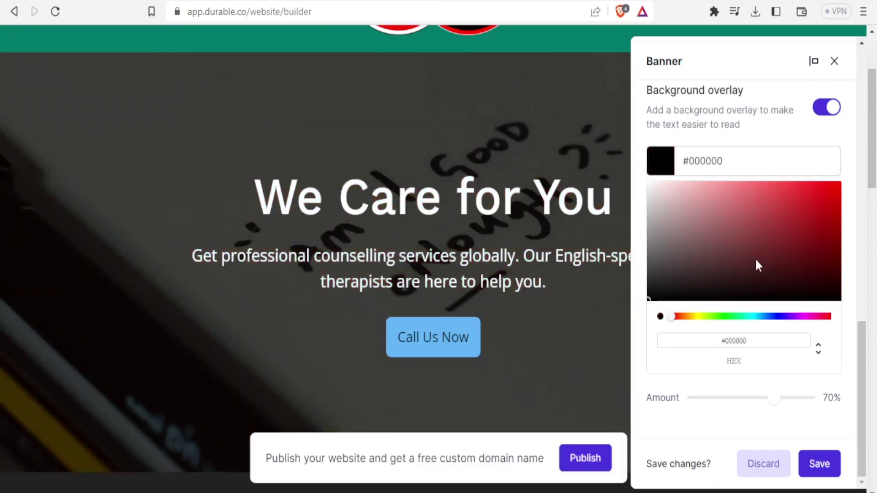
left_click(715, 205)
left_click(674, 200)
left_click_drag(657, 191, 647, 180)
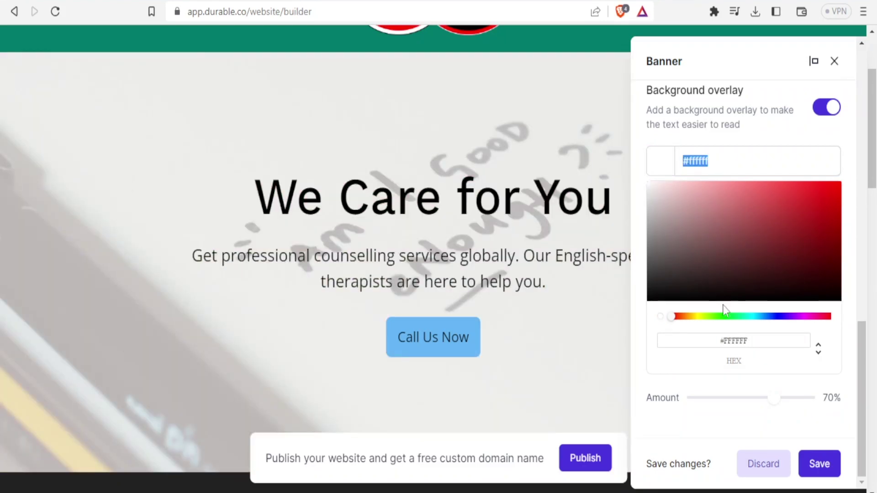
left_click(821, 467)
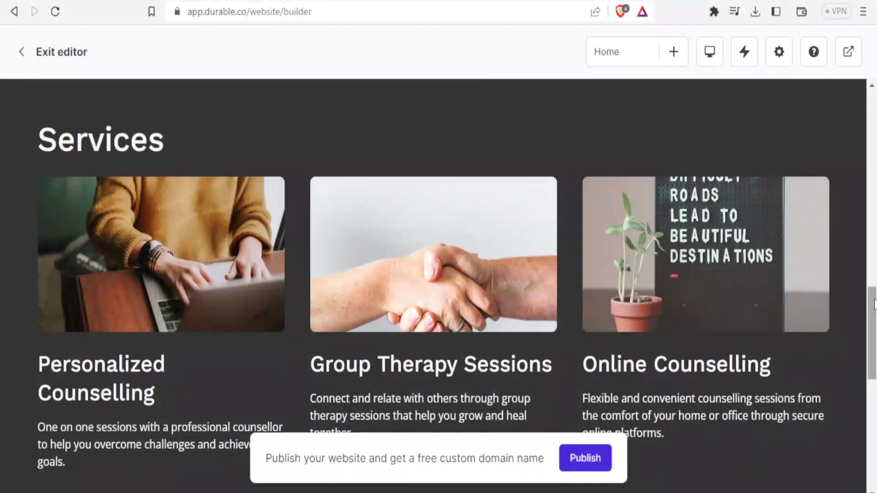
- Regenerate the hero to 'Compassionate Counselling for Lasting Change' over a new desk photo and review it
left_click_drag(875, 306, 874, 137)
mouse_move(642, 212)
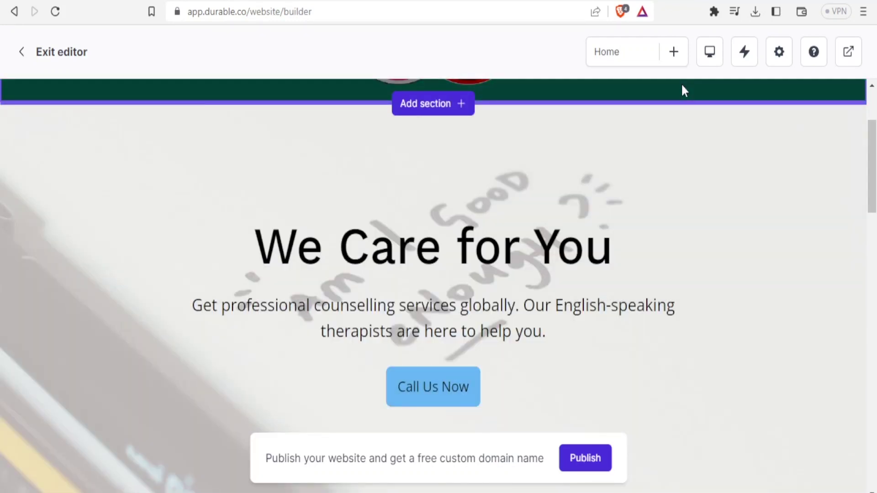
mouse_move(462, 307)
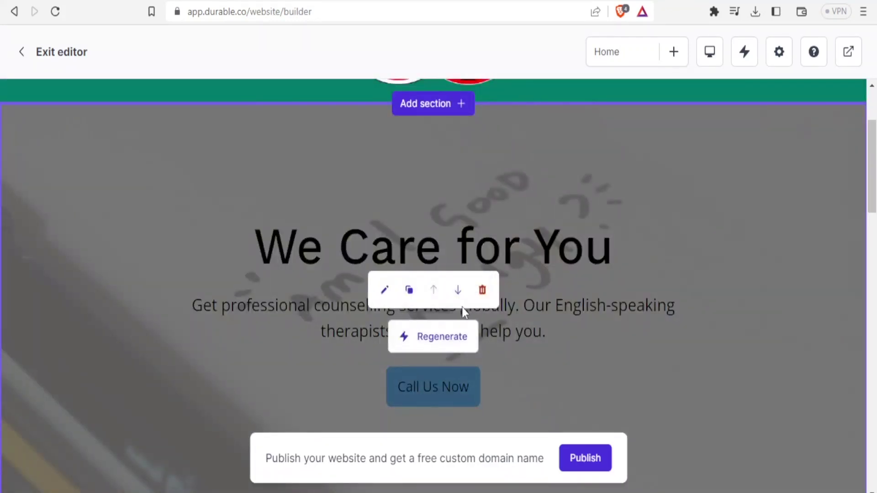
left_click(426, 340)
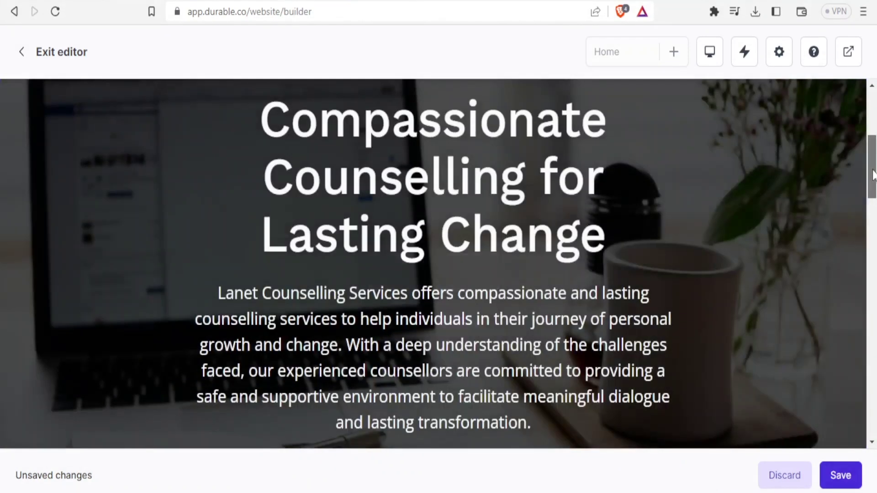
left_click_drag(872, 170, 873, 190)
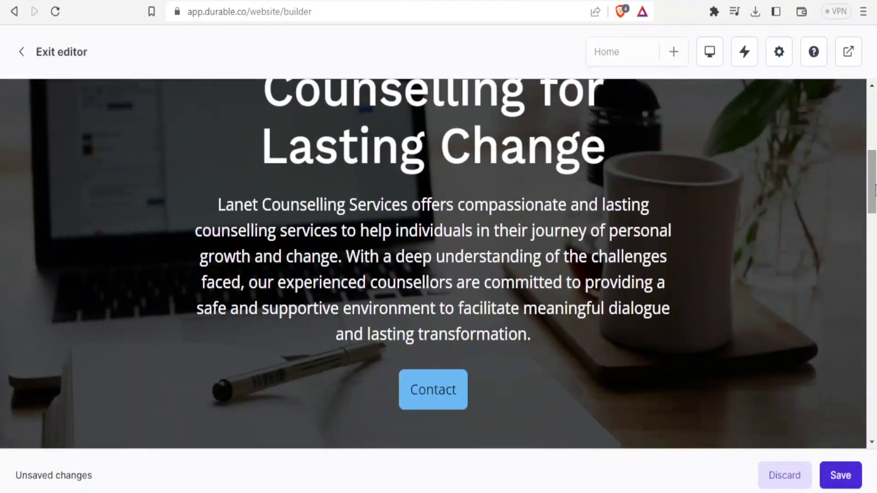
mouse_move(596, 324)
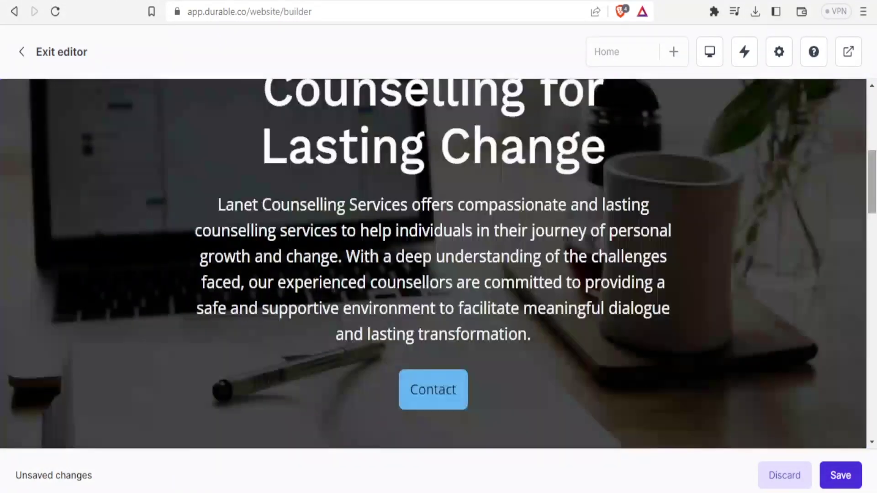
left_click_drag(872, 182, 873, 121)
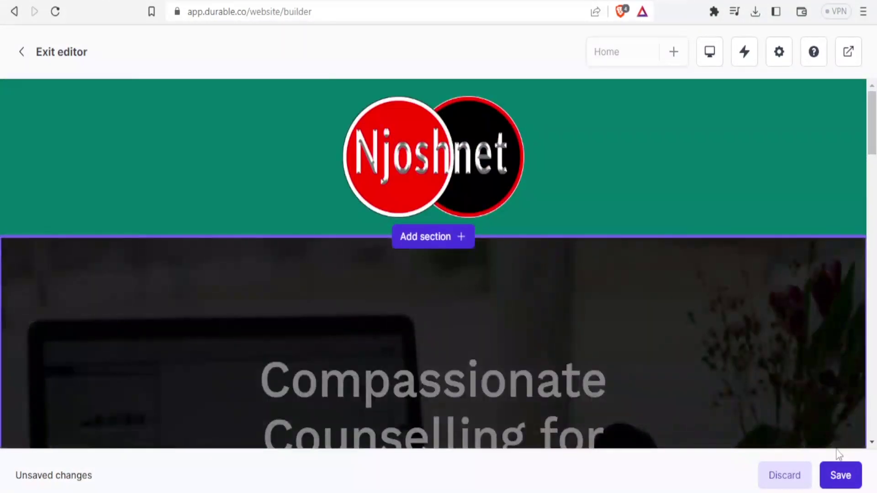
- Save the regenerated banner and generate a temporary link for viewing the website
left_click(834, 481)
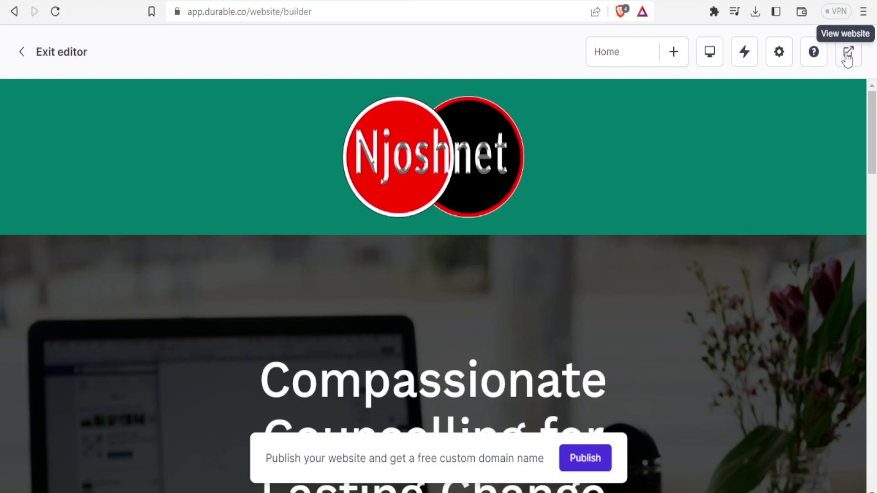
left_click(847, 57)
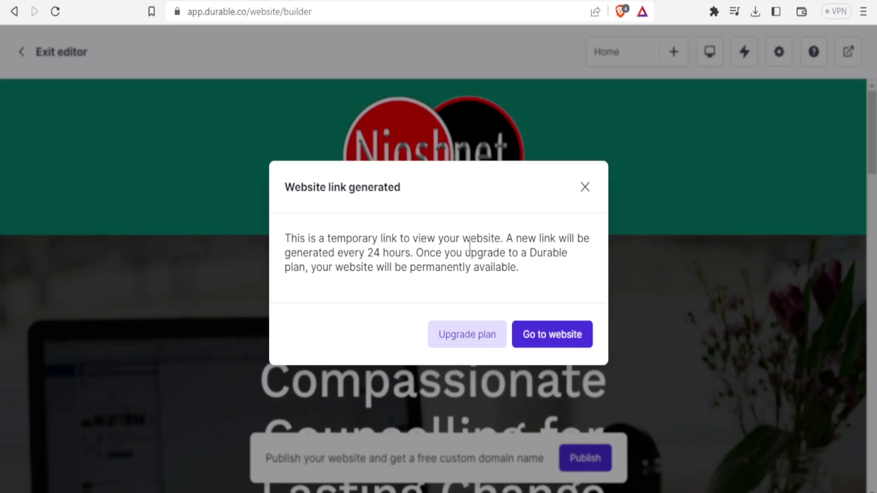
- Open the live site in a new tab and scroll from the banner to the contact form and back
left_click(552, 334)
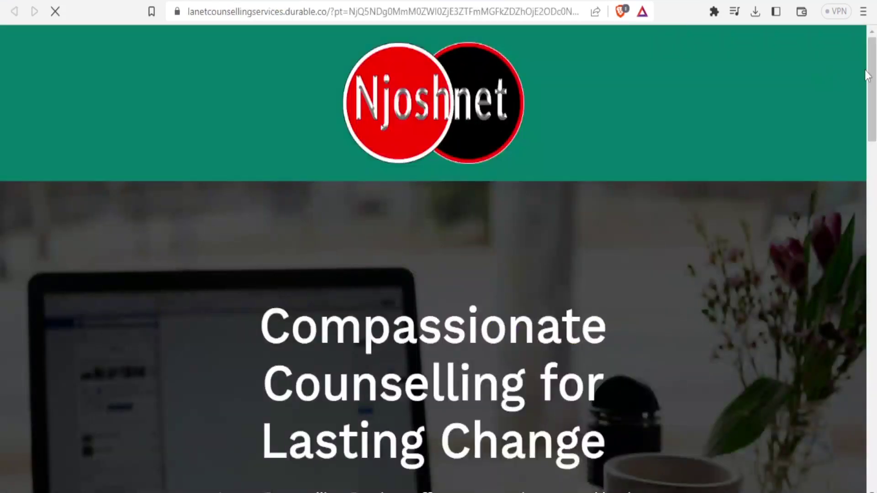
left_click_drag(872, 75, 873, 162)
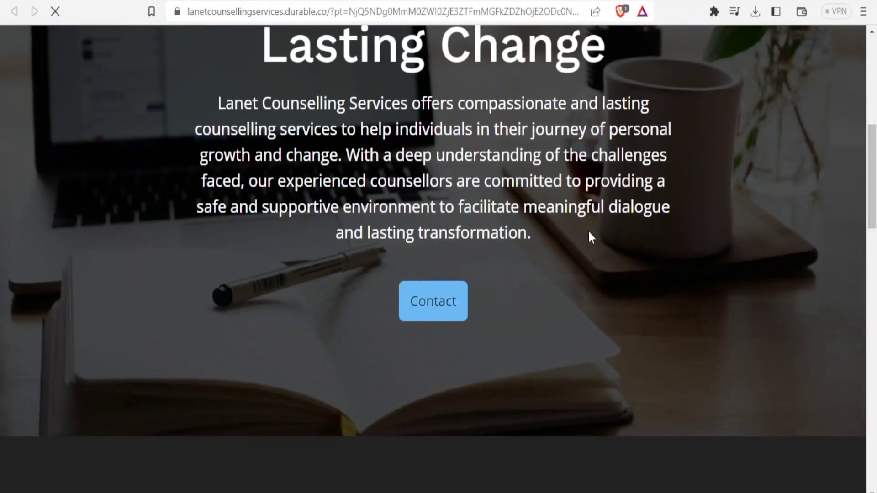
left_click_drag(864, 211, 869, 472)
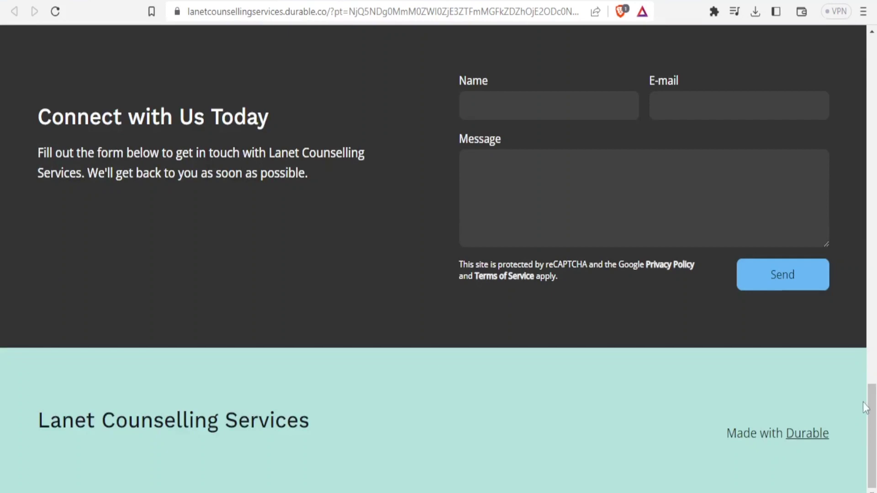
left_click_drag(870, 411, 866, 75)
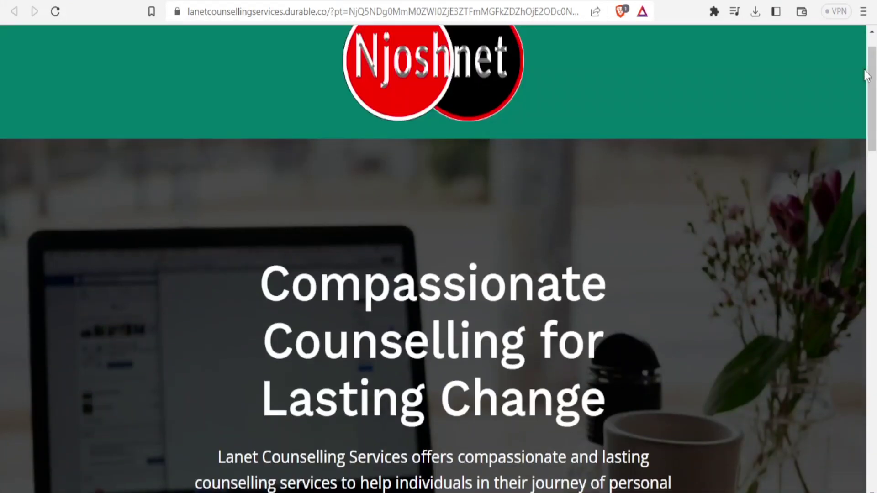
left_click_drag(870, 84, 872, 59)
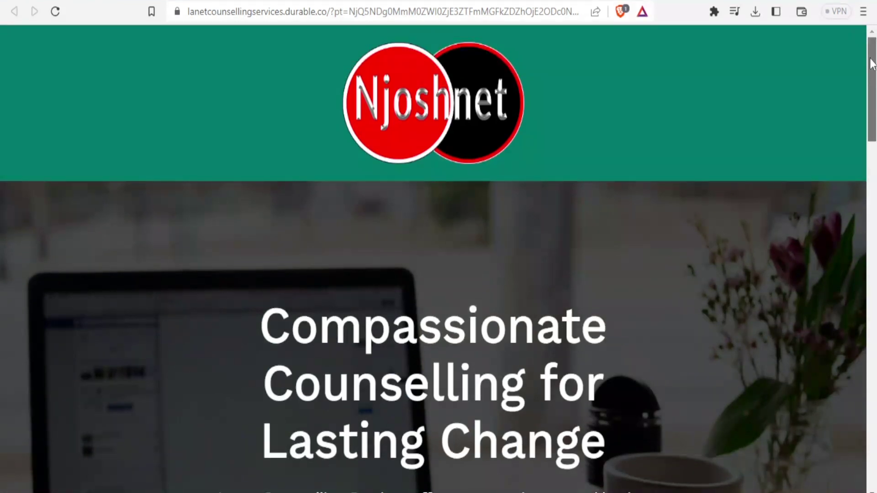